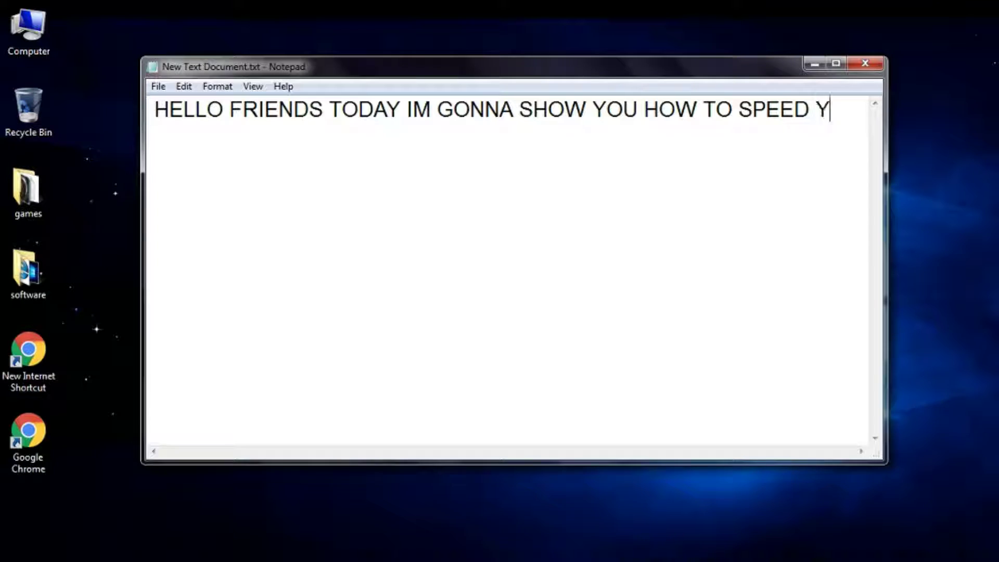
# - Complete the intro sentence in the text document so it ends with "SPEED YOUR GAMING PERFORMANCE EASY WAY STEP BY STEP"
pyautogui.write('OUR G')
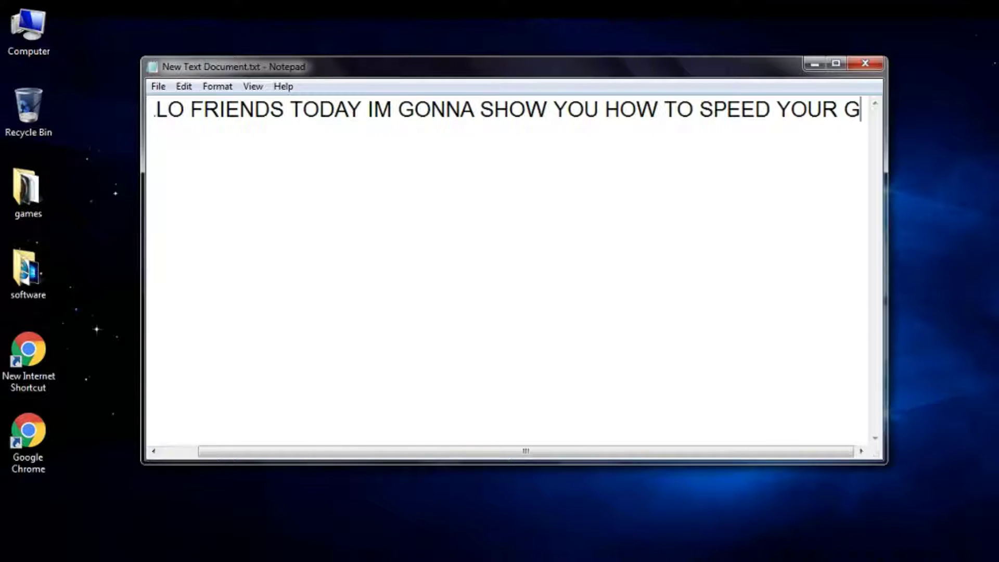
pyautogui.write('AMING ')
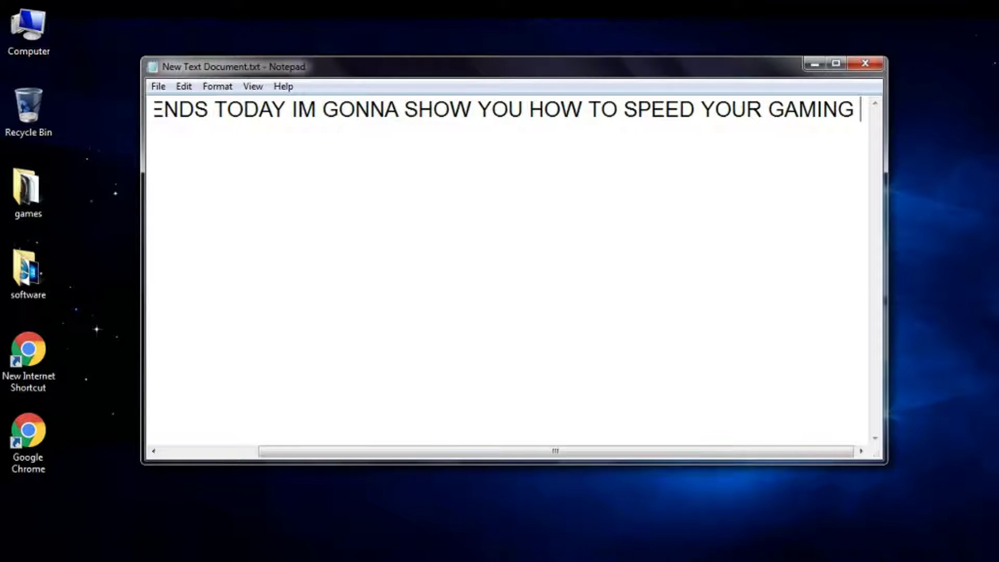
pyautogui.write('PERFORM')
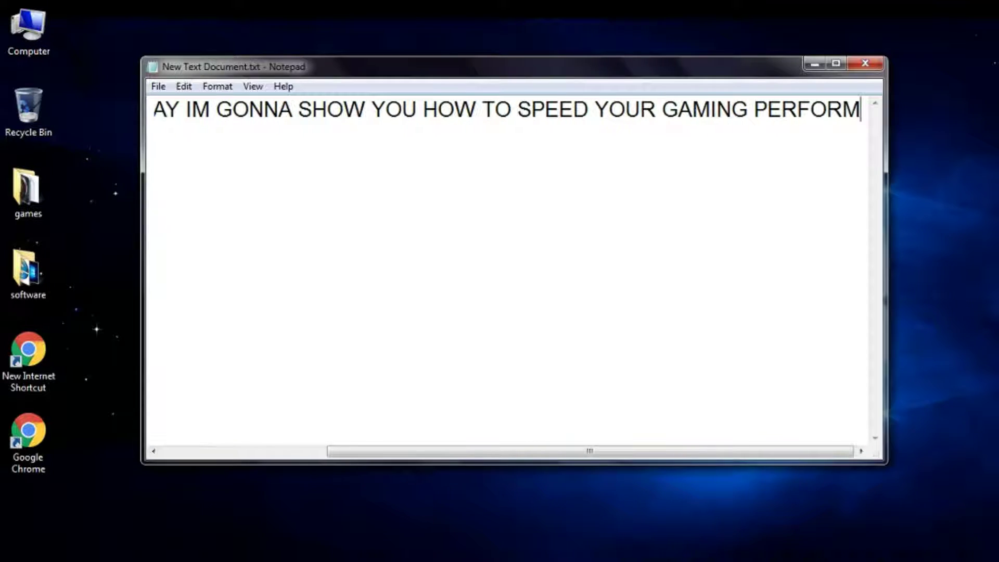
pyautogui.write('ANCE ')
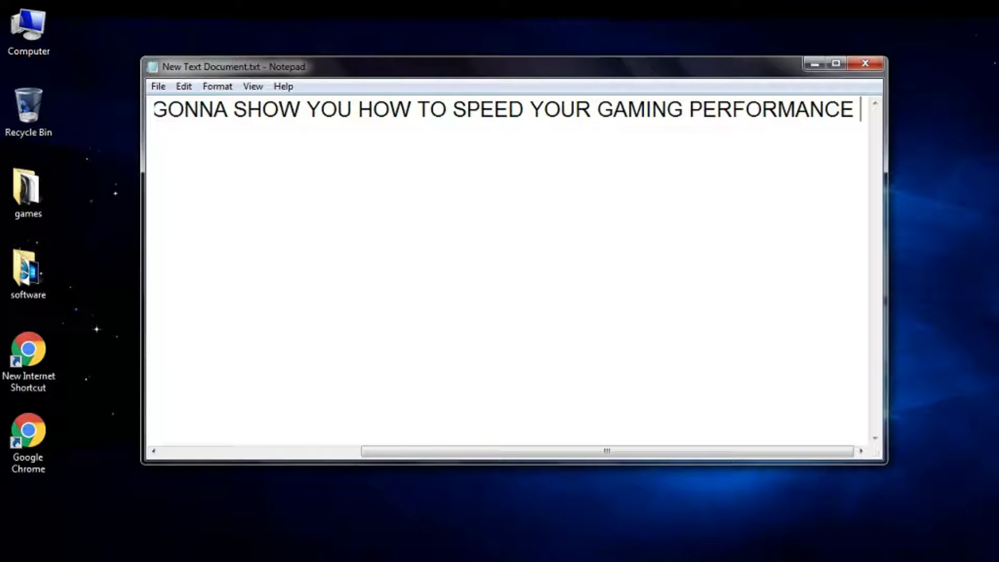
pyautogui.write('EAS')
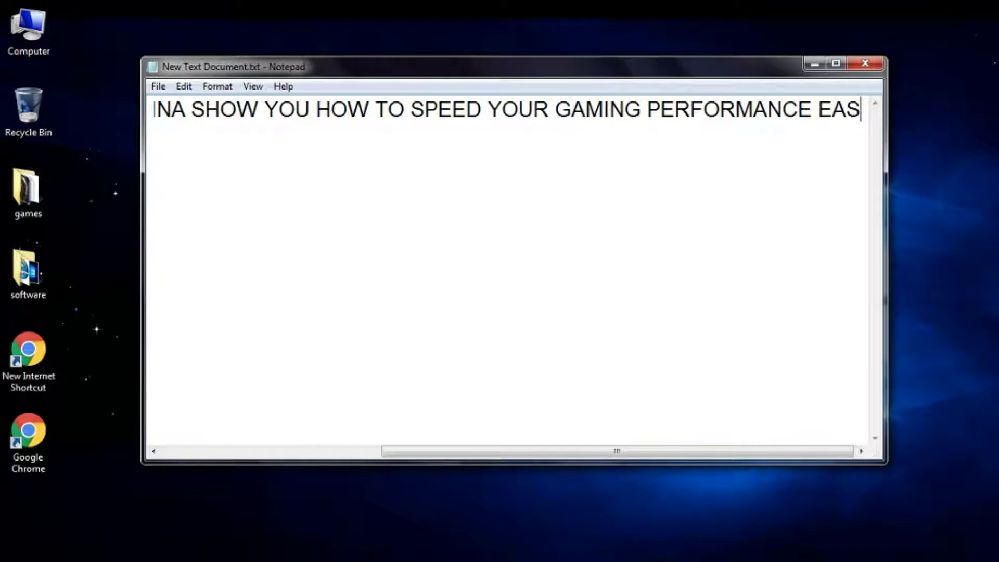
pyautogui.write('Y WAY')
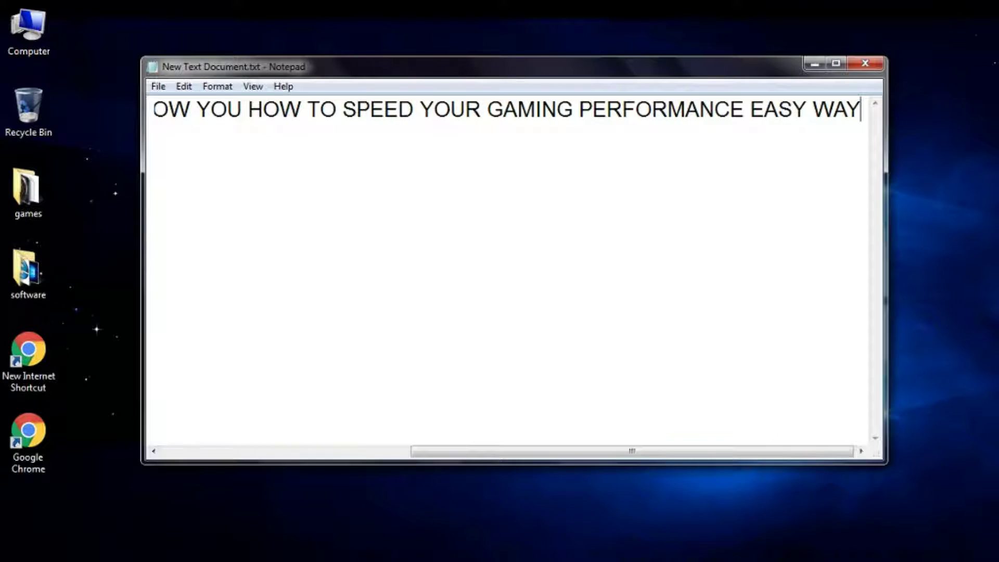
pyautogui.write(' STEP')
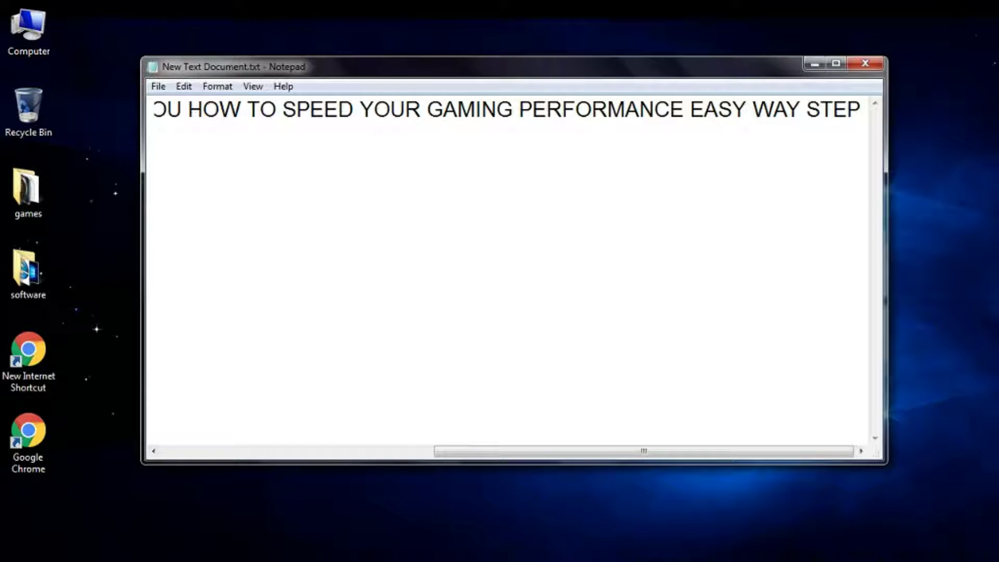
pyautogui.write(' BY S')
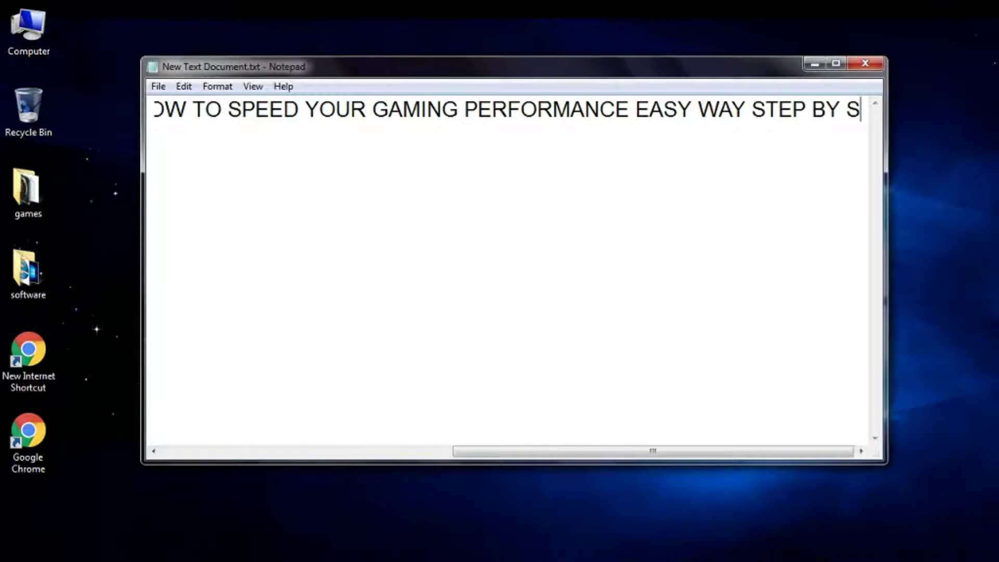
pyautogui.write('TEP')
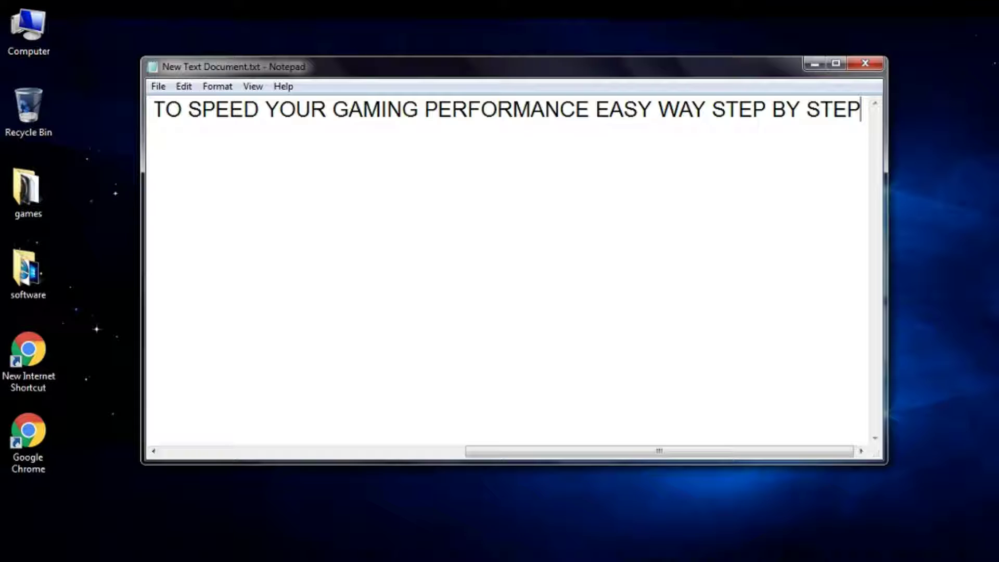
# - Delete the whole intro sentence so the text document is empty
pyautogui.press('BackSpace')
pyautogui.press('BackSpace')
pyautogui.press('BackSpace')
pyautogui.press('BackSpace')
pyautogui.press('BackSpace')
pyautogui.press('BackSpace')
pyautogui.press('BackSpace')
pyautogui.press('BackSpace')
pyautogui.press('BackSpace')
pyautogui.press('BackSpace')
pyautogui.press('BackSpace')
pyautogui.press('BackSpace')
pyautogui.press('BackSpace')
pyautogui.press('BackSpace')
pyautogui.press('BackSpace')
pyautogui.press('BackSpace')
pyautogui.press('BackSpace')
pyautogui.press('BackSpace')
pyautogui.press('BackSpace')
pyautogui.press('BackSpace')
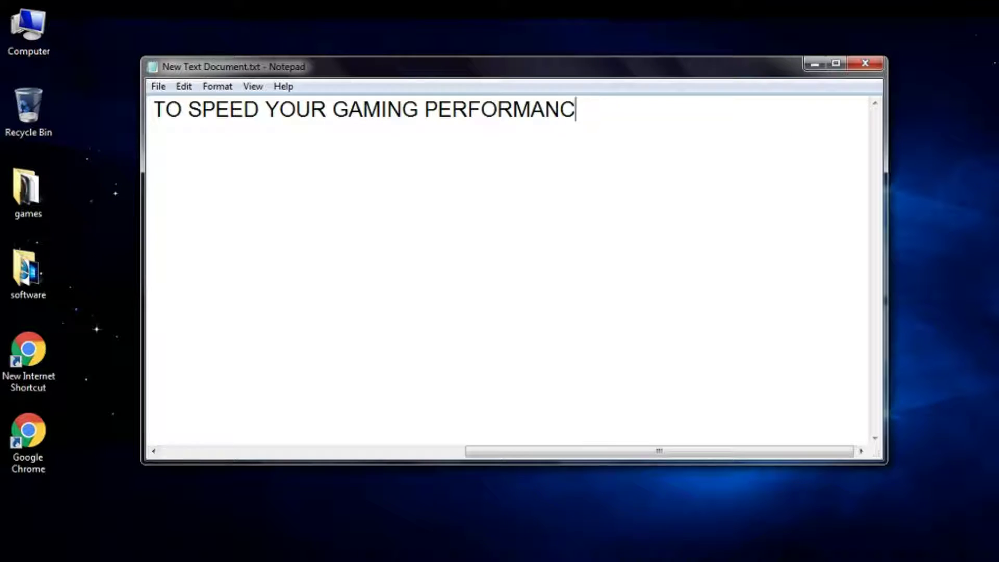
pyautogui.press('BackSpace')
pyautogui.press('BackSpace')
pyautogui.press('BackSpace')
pyautogui.press('BackSpace')
pyautogui.press('BackSpace')
pyautogui.press('BackSpace')
pyautogui.press('BackSpace')
pyautogui.press('BackSpace')
pyautogui.press('BackSpace')
pyautogui.press('BackSpace')
pyautogui.press('BackSpace')
pyautogui.press('BackSpace')
pyautogui.press('BackSpace')
pyautogui.press('BackSpace')
pyautogui.press('BackSpace')
pyautogui.press('BackSpace')
pyautogui.press('BackSpace')
pyautogui.press('BackSpace')
pyautogui.press('BackSpace')
pyautogui.press('BackSpace')
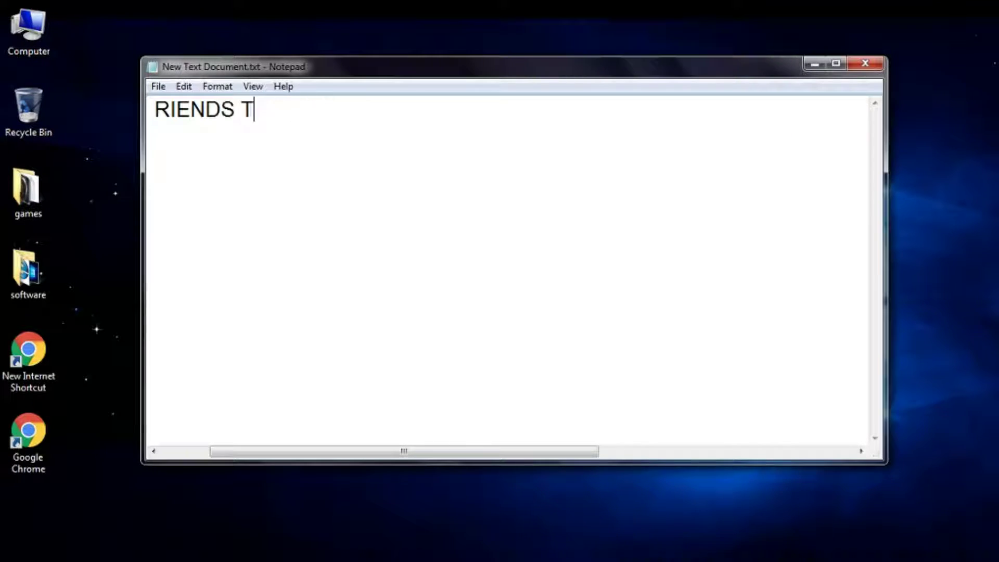
pyautogui.press('BackSpace')
# - Write the first two list items, "1) %TEMP%" and "2) STARTUP", separated by a blank line
pyautogui.write('1')
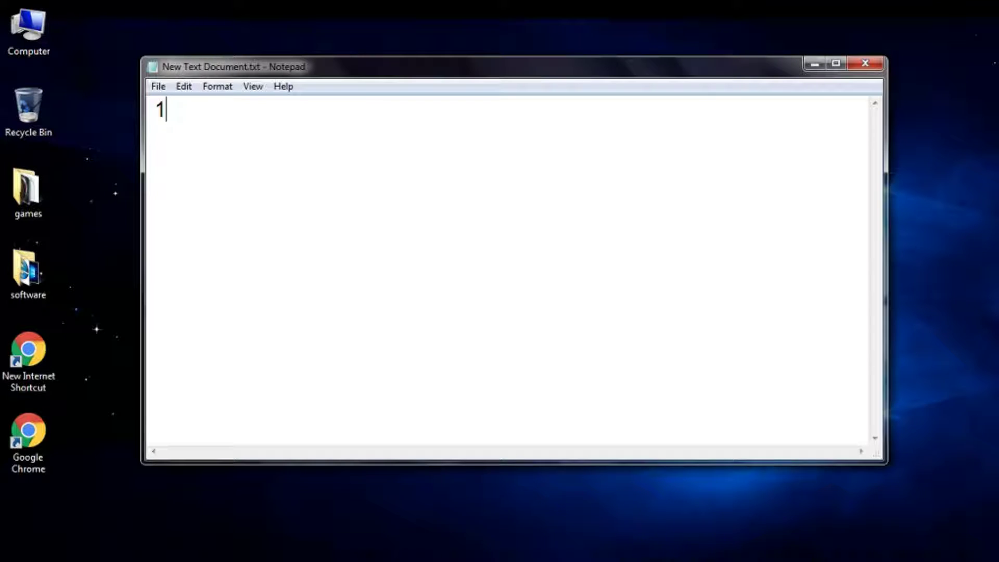
pyautogui.write(') %TEMP%')
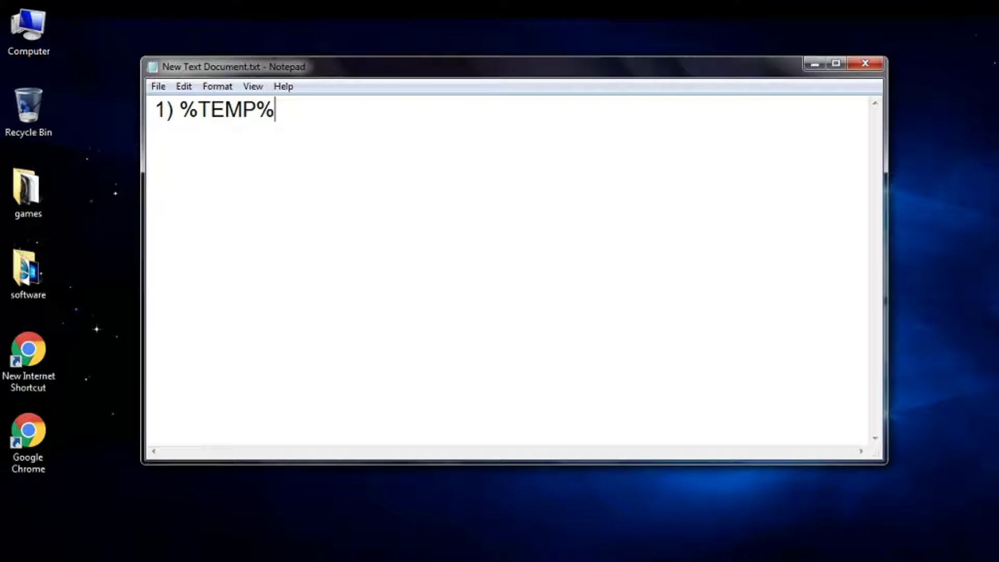
pyautogui.press('Return')
pyautogui.write('2) STA')
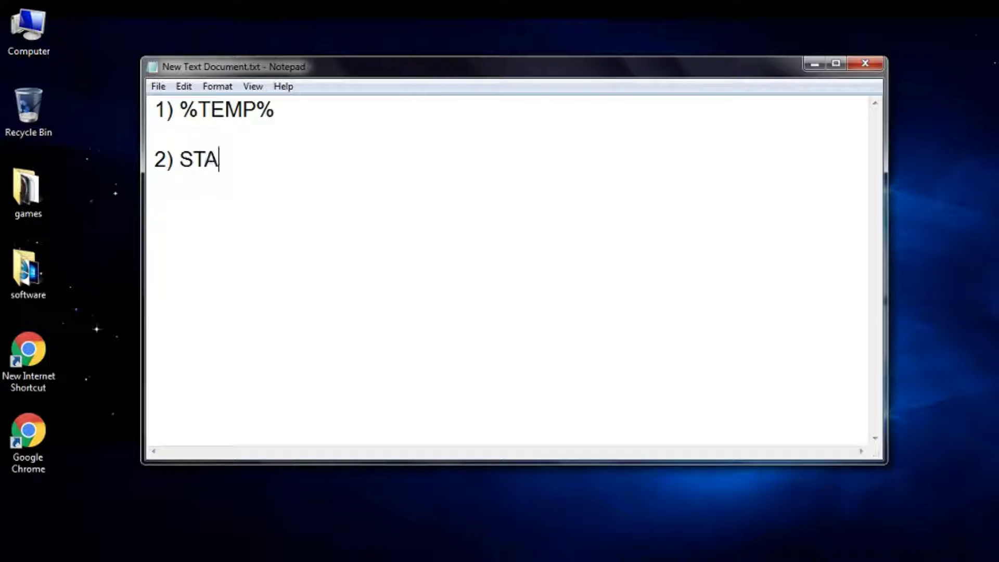
pyautogui.write('RTUP')
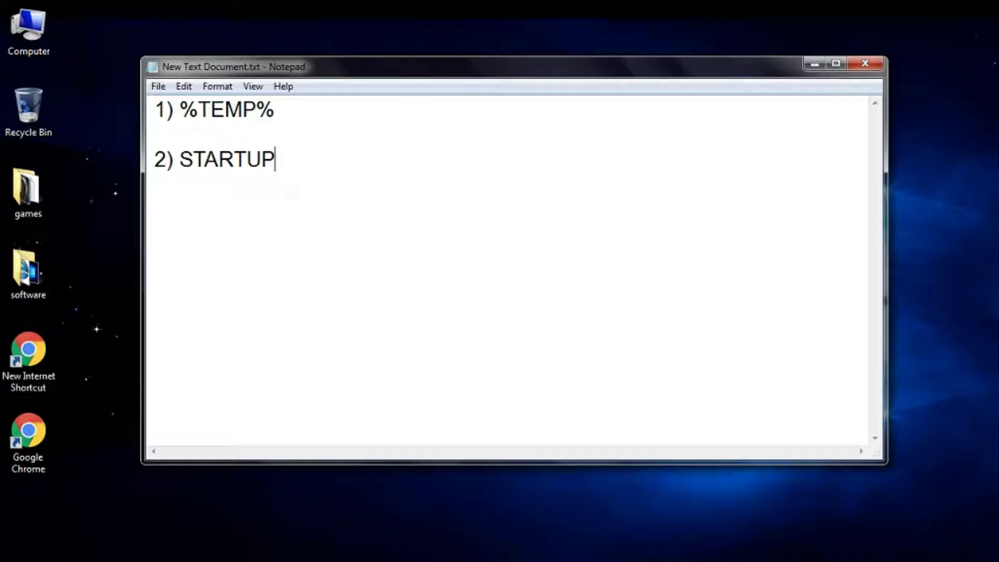
# - Add the list item "3) WINDOW RESOLUTION SETTING" below the STARTUP item, leaving a blank line between them
pyautogui.press('Return')
pyautogui.press('Return')
pyautogui.write('3) WIN')
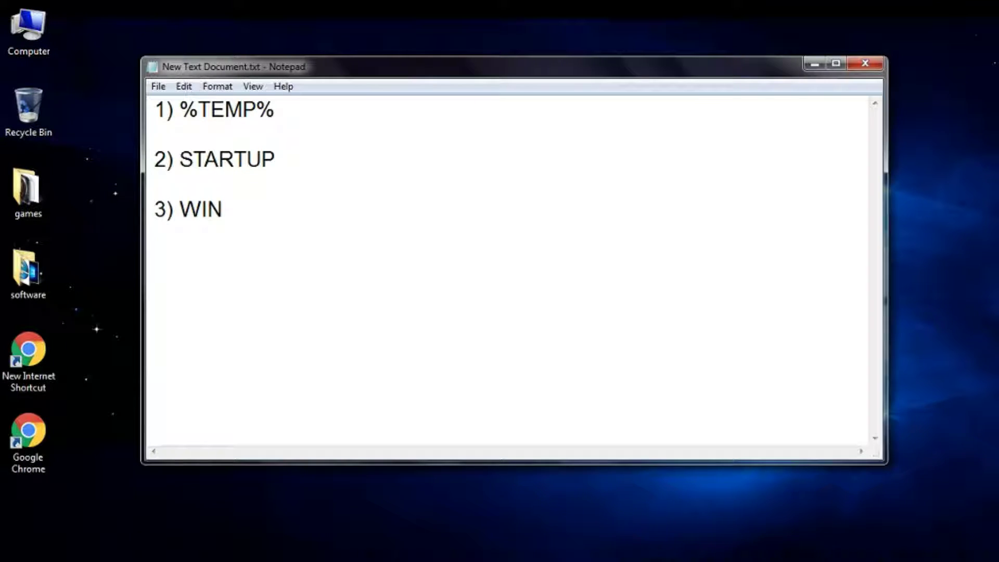
pyautogui.write('DOW ')
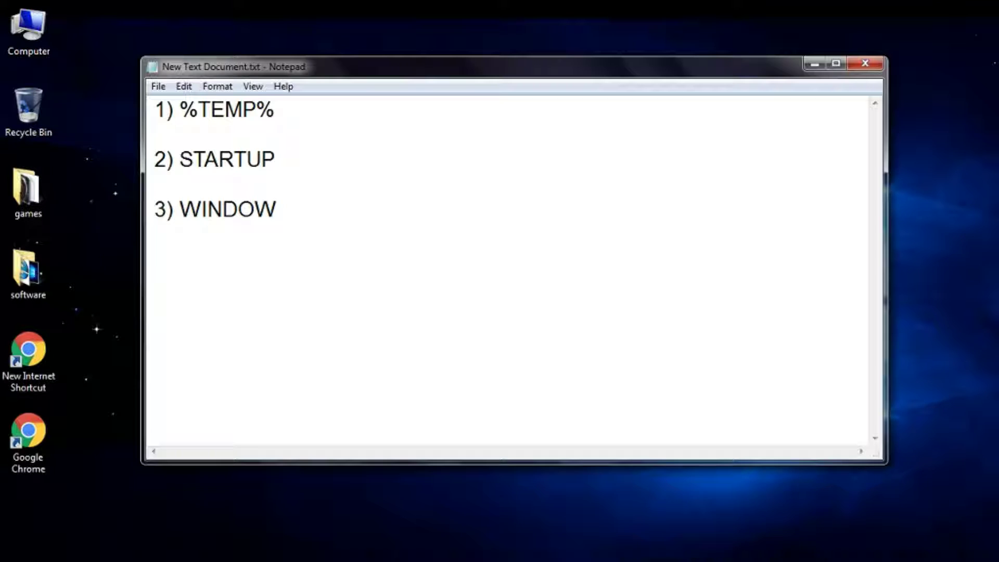
pyautogui.write('RES')
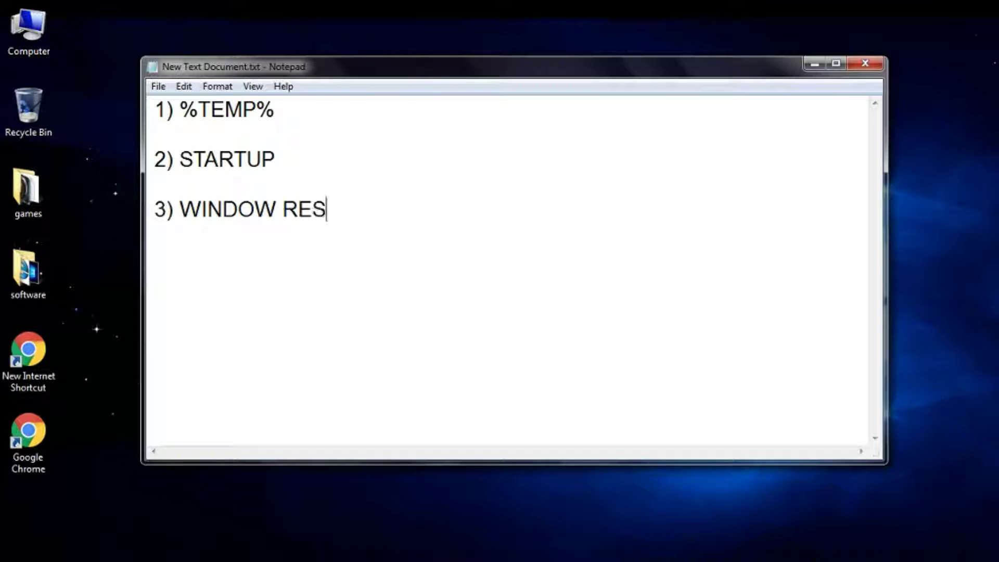
pyautogui.write('OLUTION')
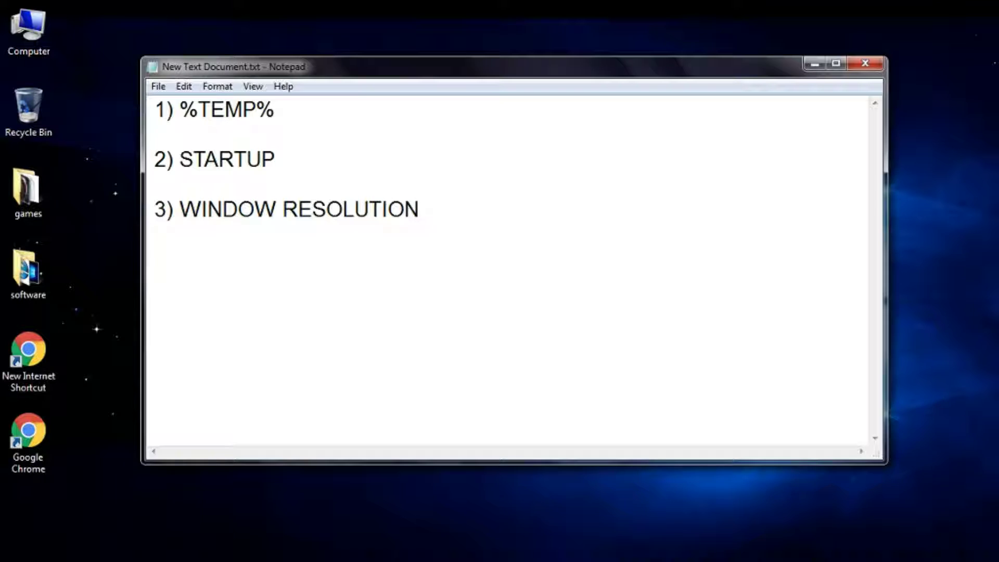
pyautogui.write(' SETTING')
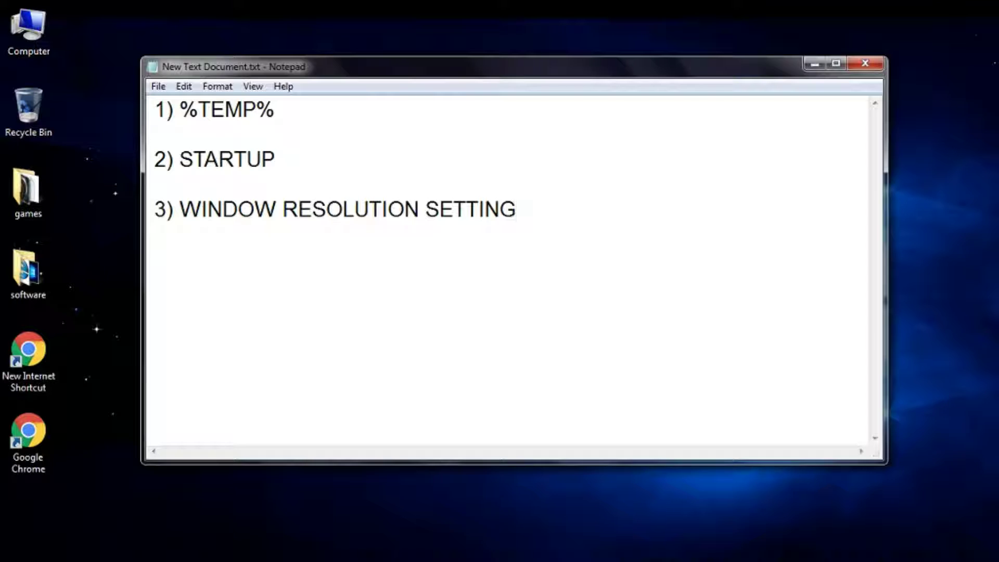
# - Add the list item "4) PLUG AND PLAY SETTING" after a blank line
pyautogui.press('Return')
pyautogui.press('Return')
pyautogui.write('4) PLUG ')
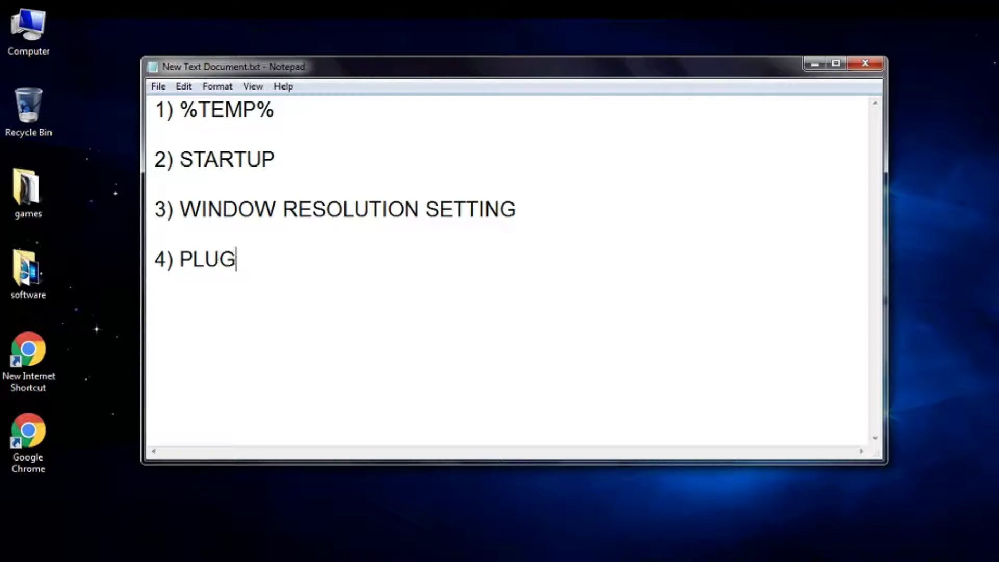
pyautogui.write('AND ')
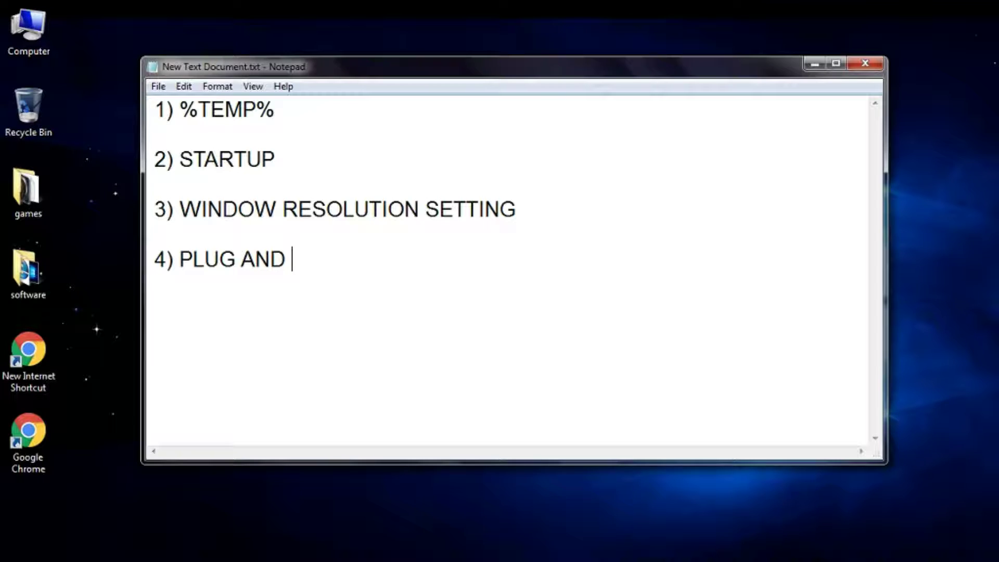
pyautogui.write('PLAY')
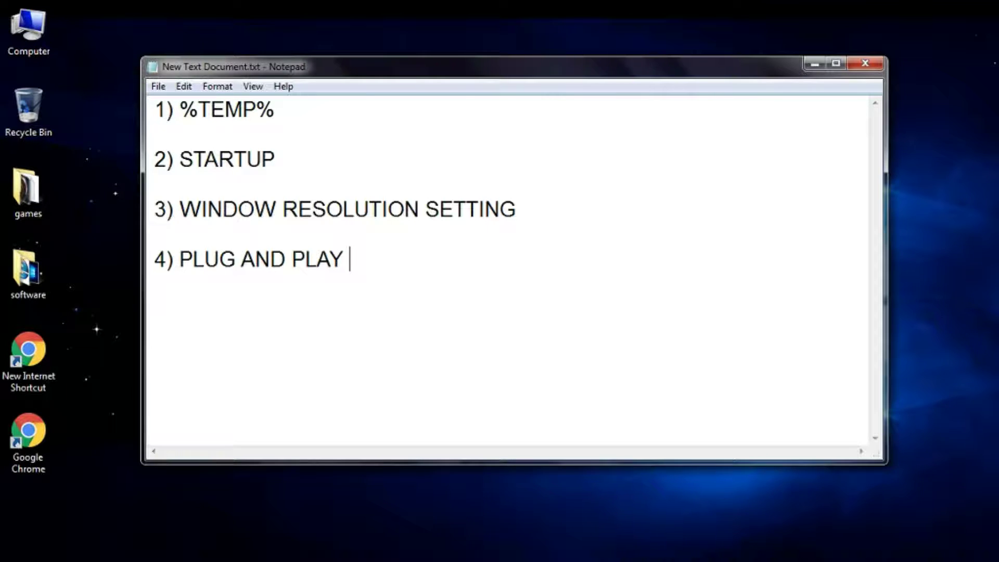
pyautogui.write(' SETTING')
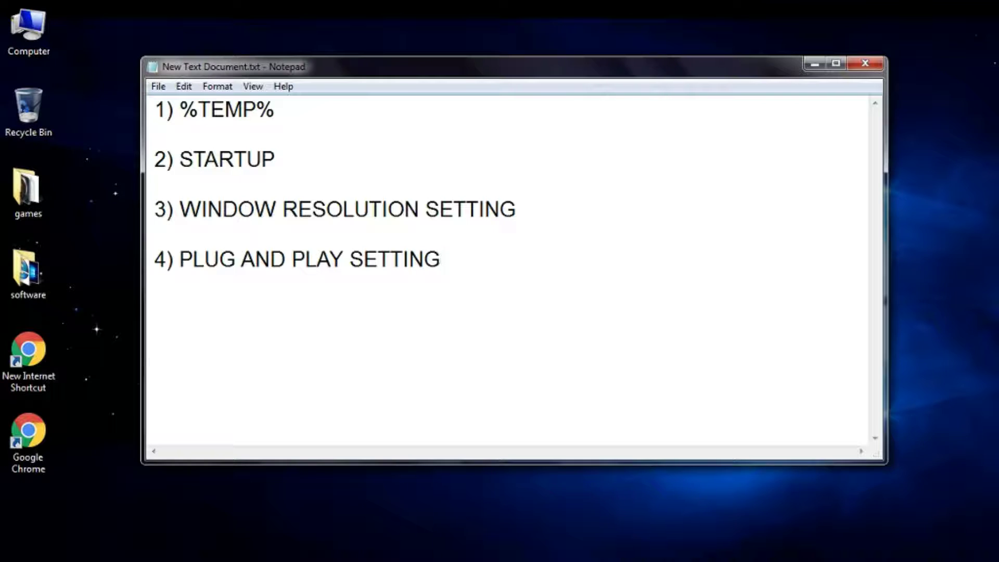
# - Add the list item "5) RUN GAME ON DEDICATED GRAPHIC CARD" after a blank line
pyautogui.press('Return')
pyautogui.press('Return')
pyautogui.write('5)')
pyautogui.write('RUN GAME ON')
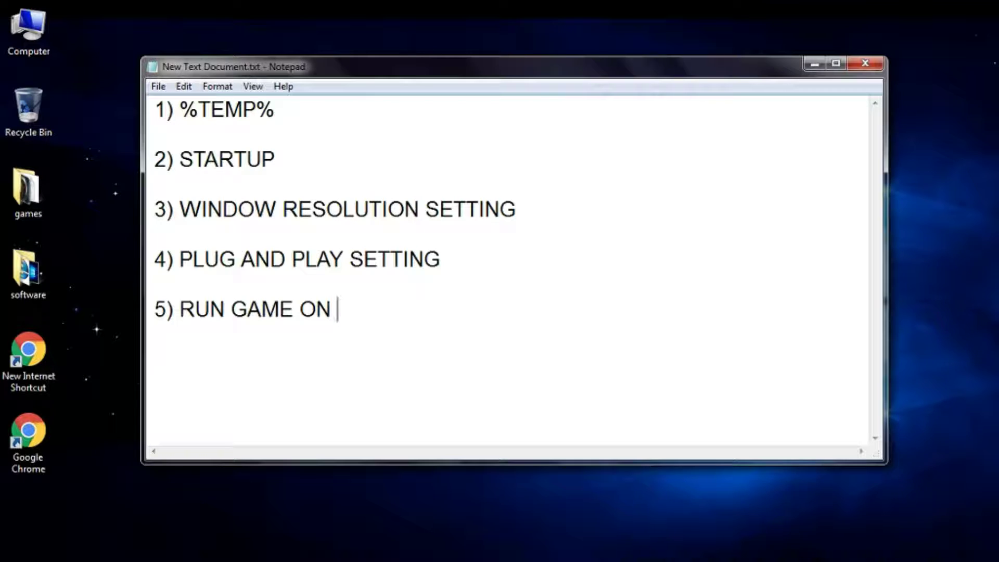
pyautogui.write('DEDI')
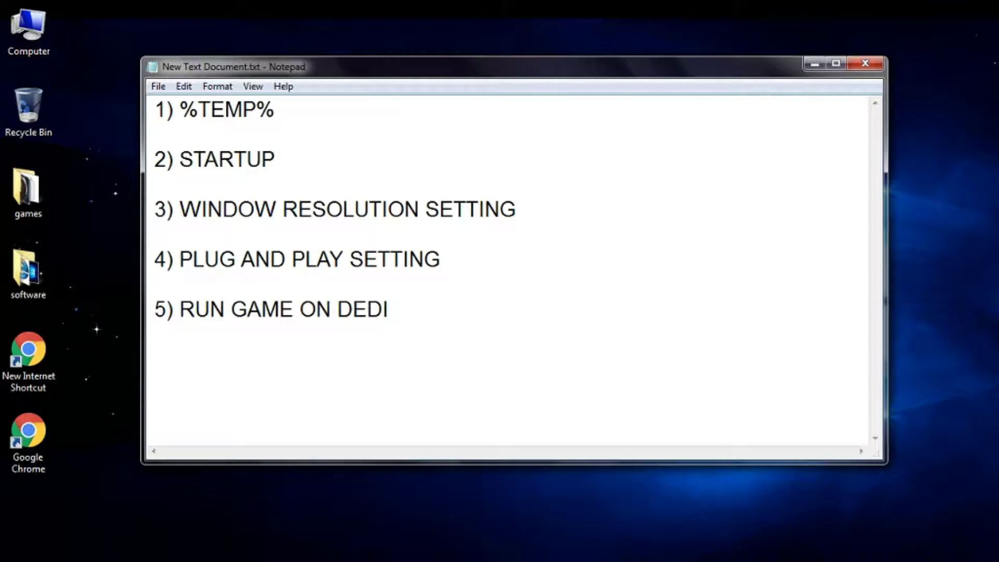
pyautogui.write('CATED')
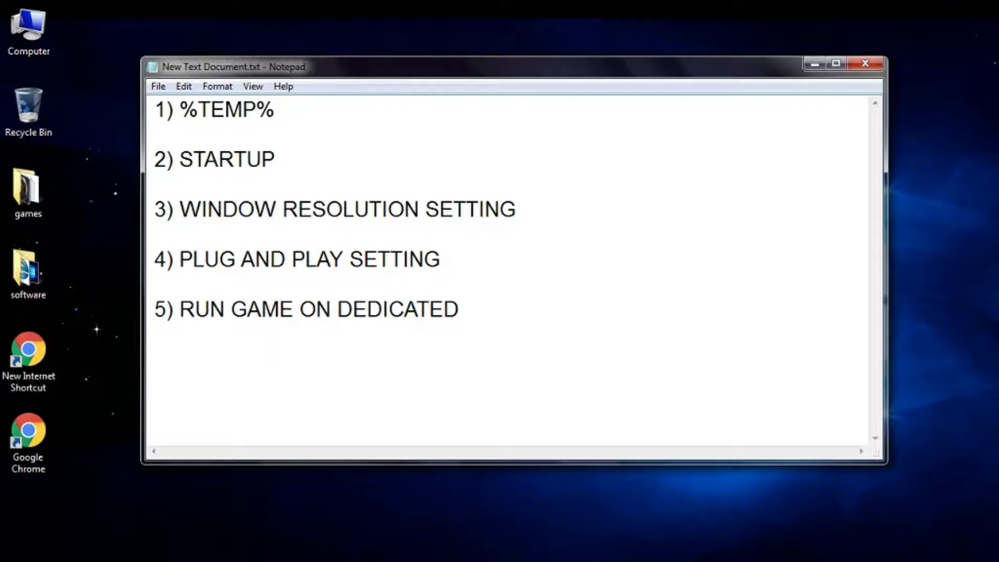
pyautogui.write(' GRAP')
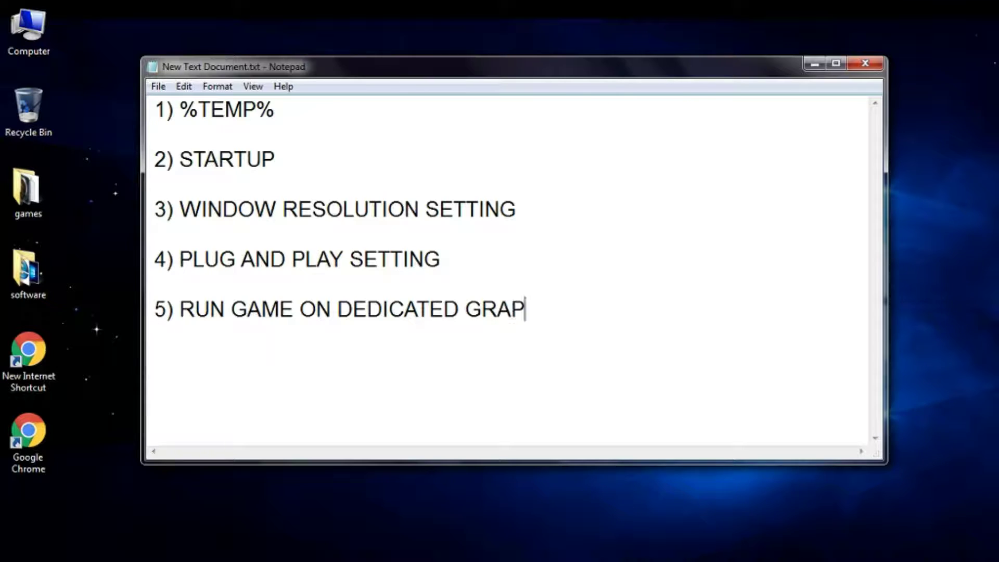
pyautogui.write('HIC ')
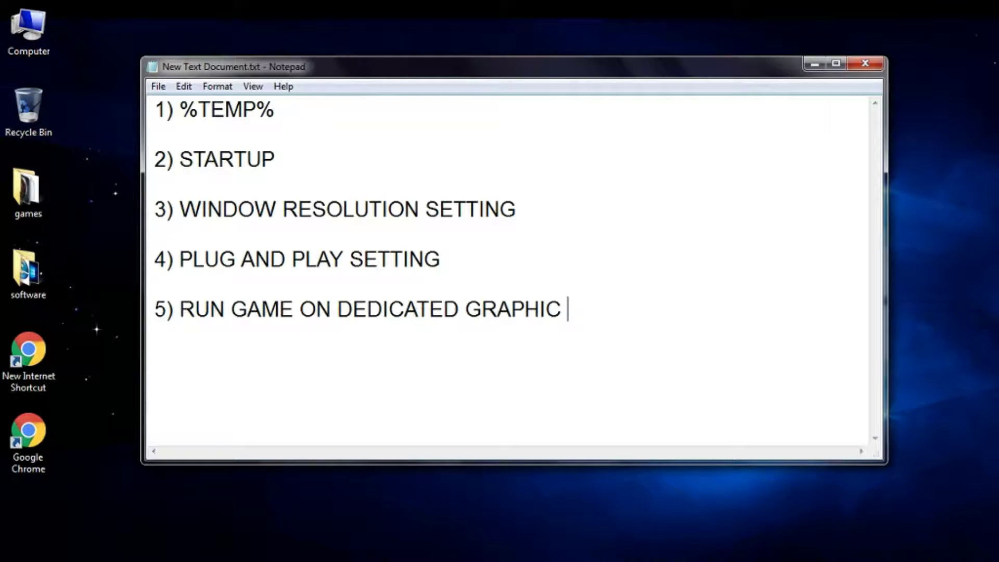
pyautogui.write('CARD')
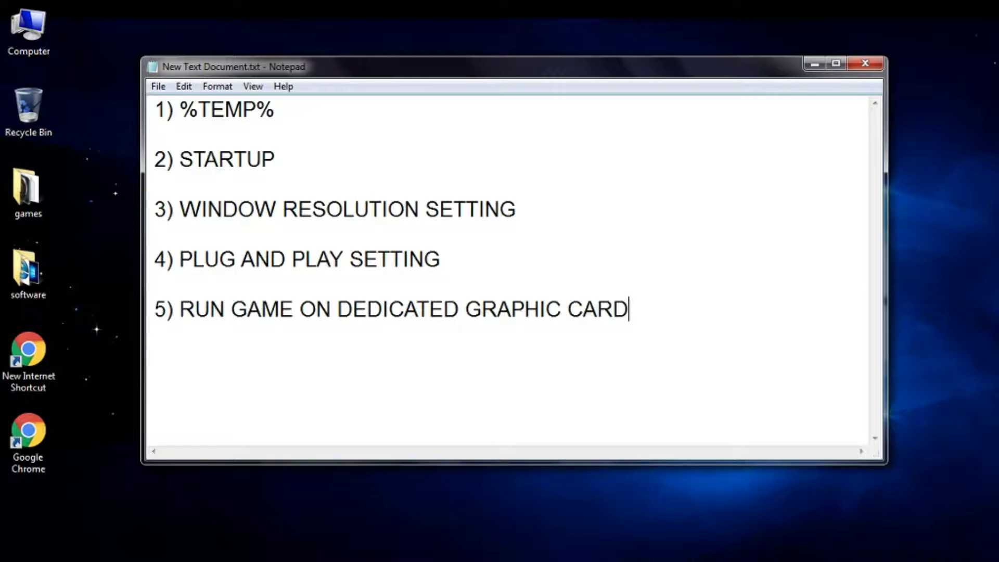
# - Add the final list item "6) UPDATE GRAPHIC CARD" after a blank line
pyautogui.press('Return')
pyautogui.press('Return')
pyautogui.write('6) UPDATE GRAPHIC CARD')
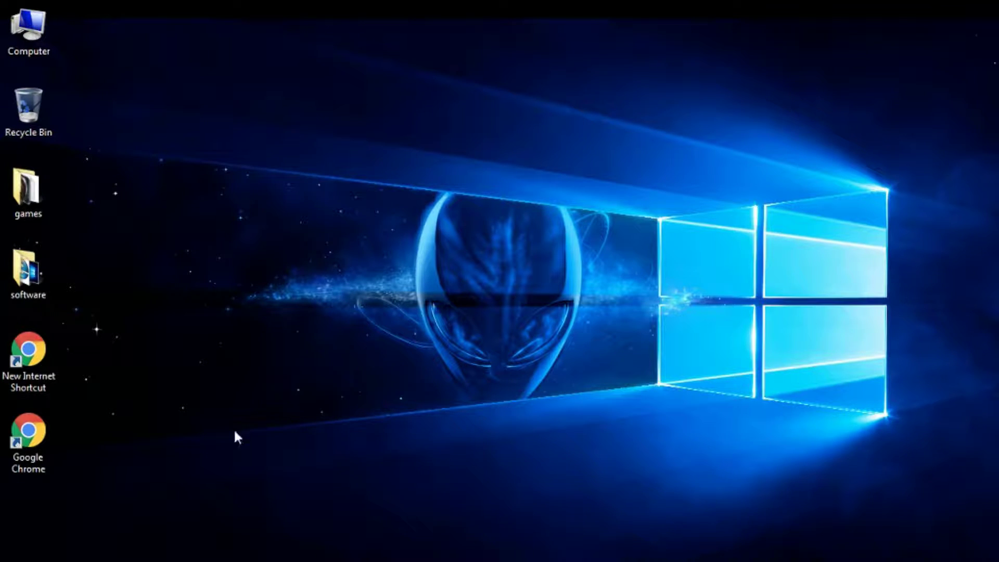
# - Open the temporary files folder by running the %temp% command
pyautogui.click(50, 560)
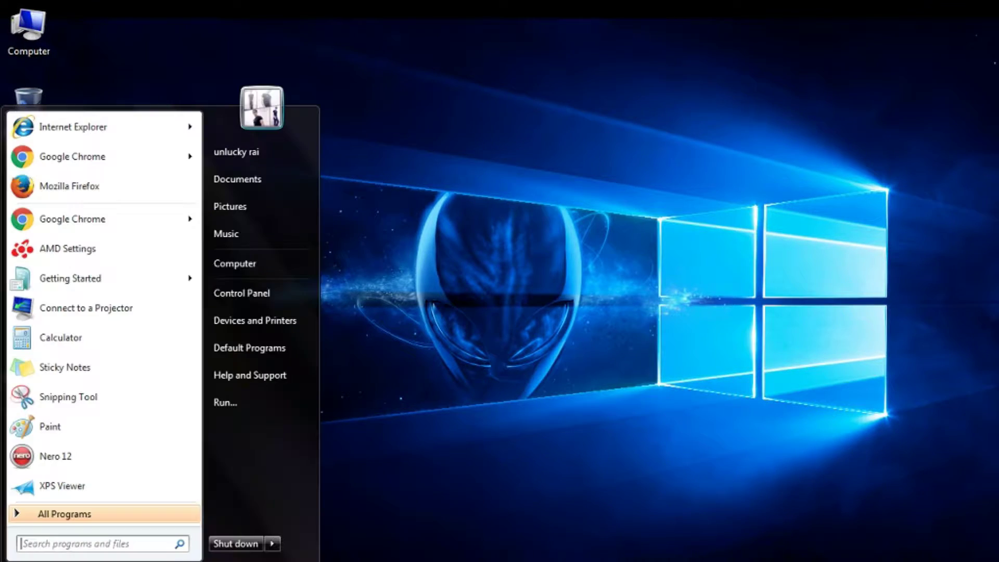
pyautogui.click(234, 404)
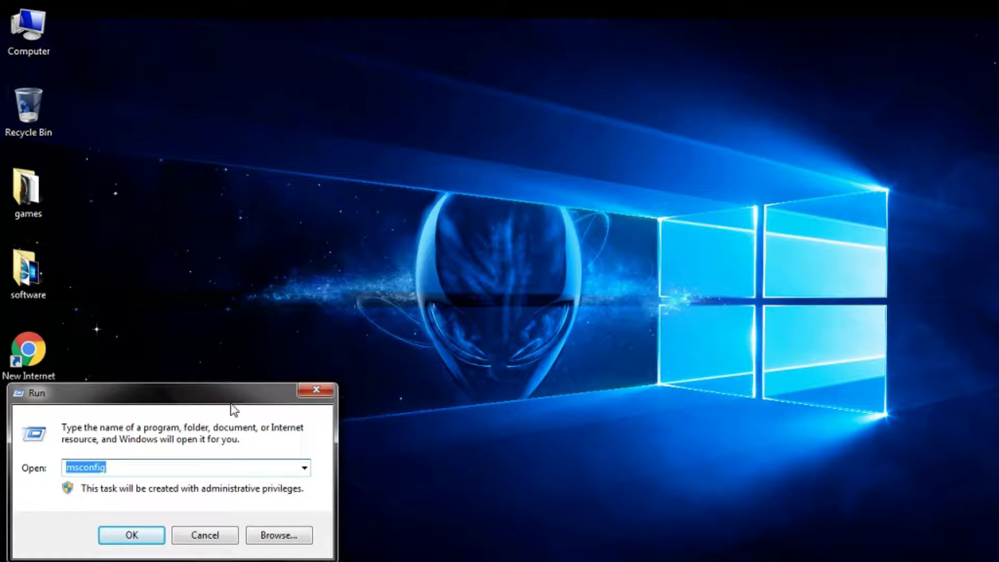
pyautogui.write('%t')
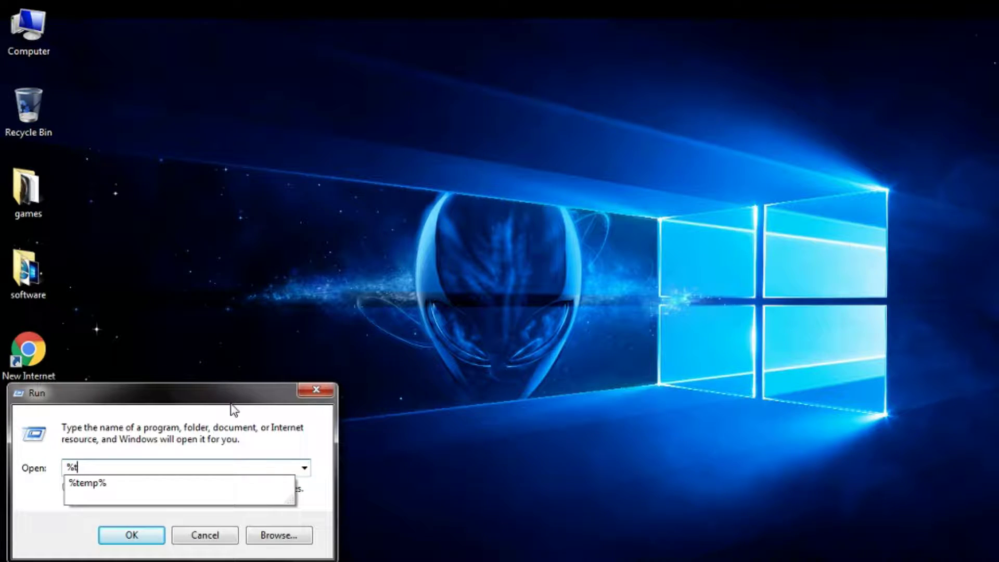
pyautogui.write('emp%')
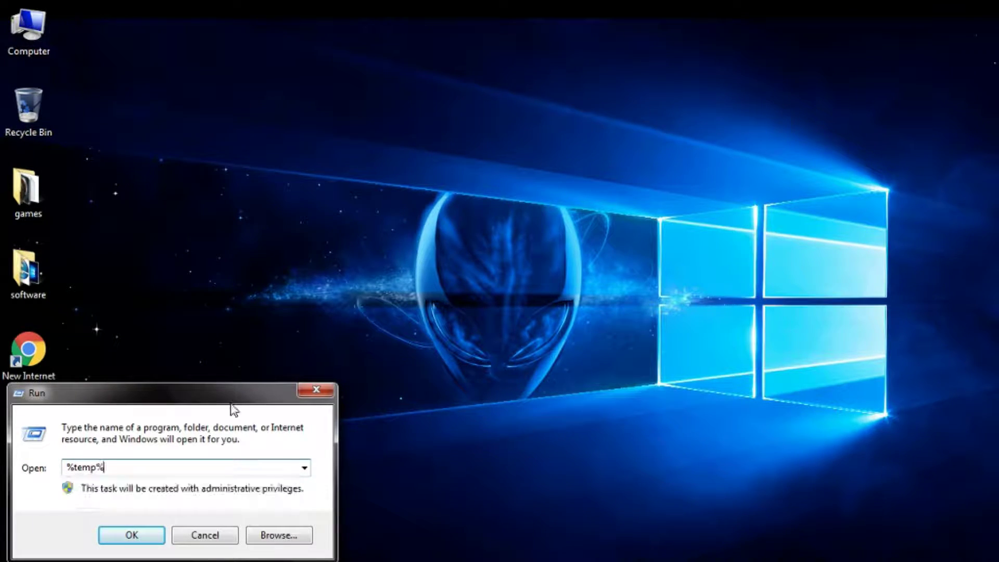
pyautogui.press('Return')
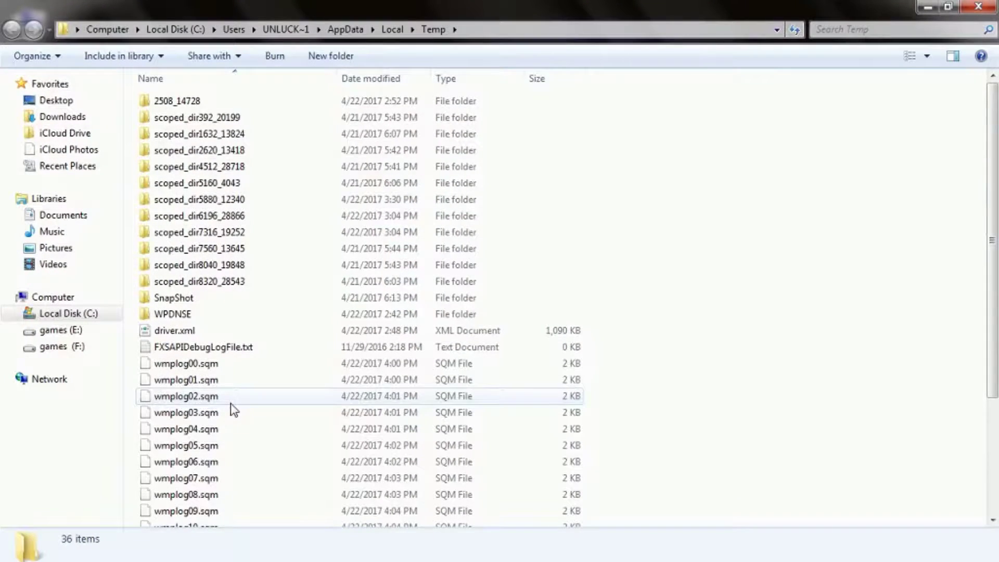
# - Delete all items in the Temp folder, skipping the file in use, and close the folder
pyautogui.hotkey('ctrl', 'a')
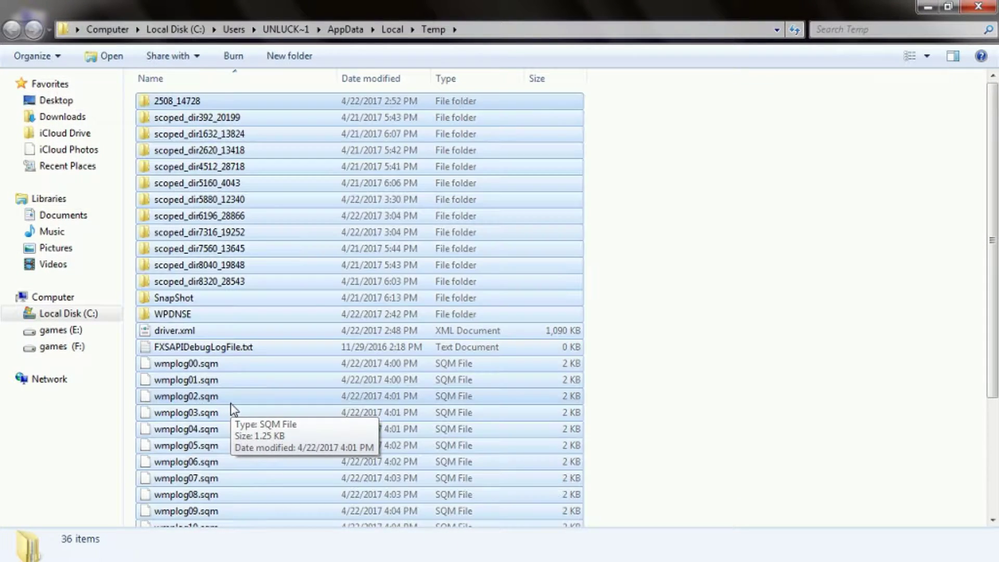
pyautogui.rightClick(251, 160)
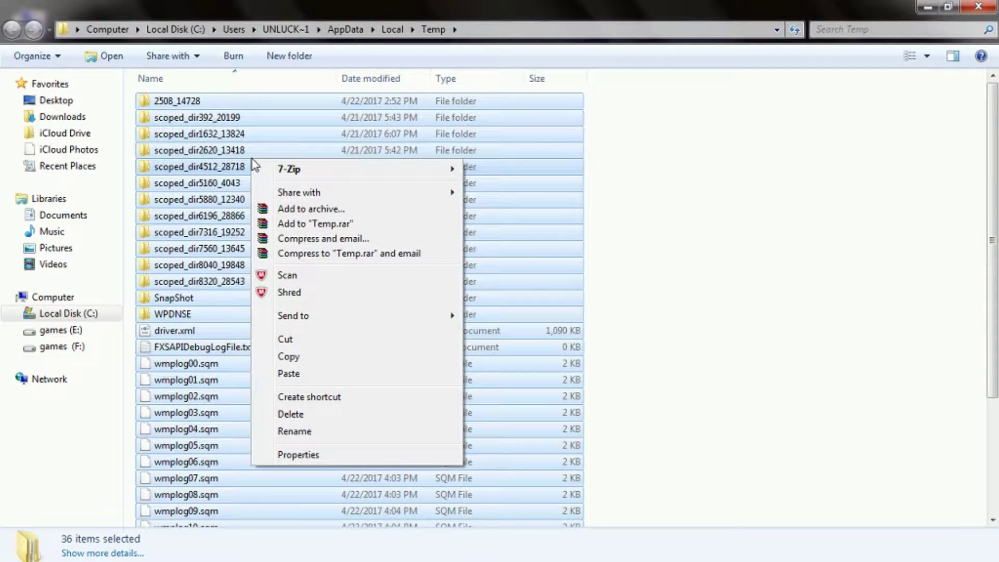
pyautogui.click(292, 414)
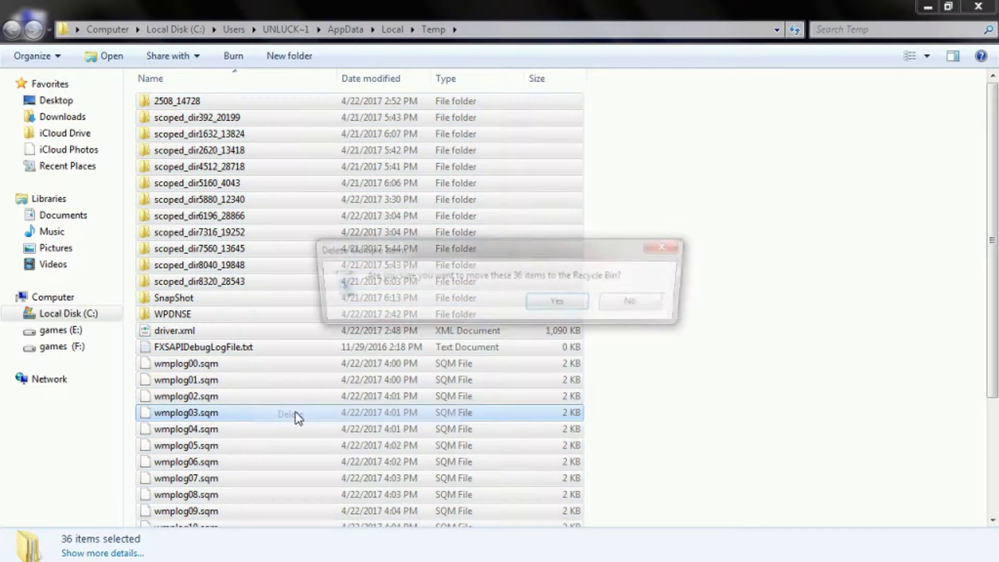
pyautogui.click(560, 307)
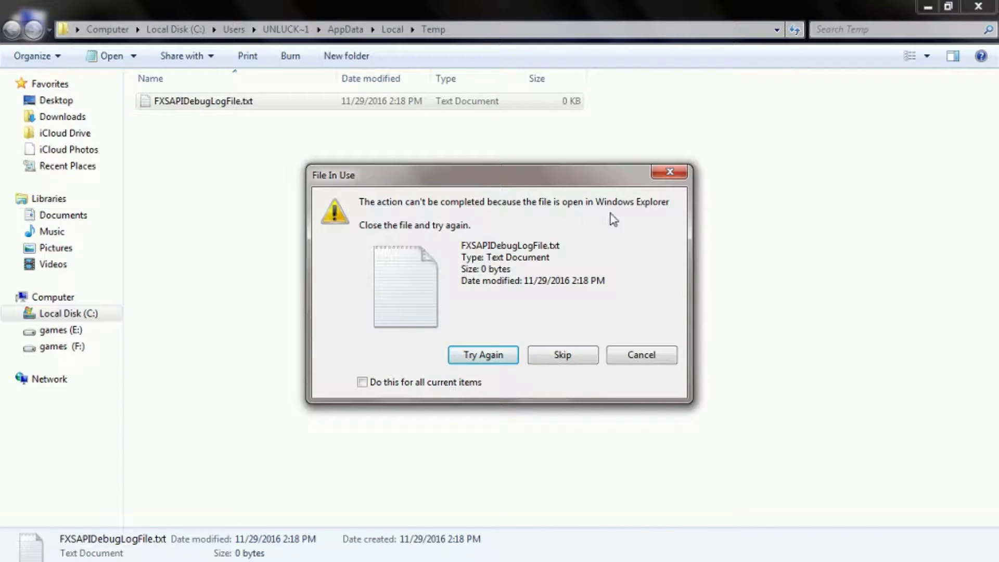
pyautogui.click(559, 363)
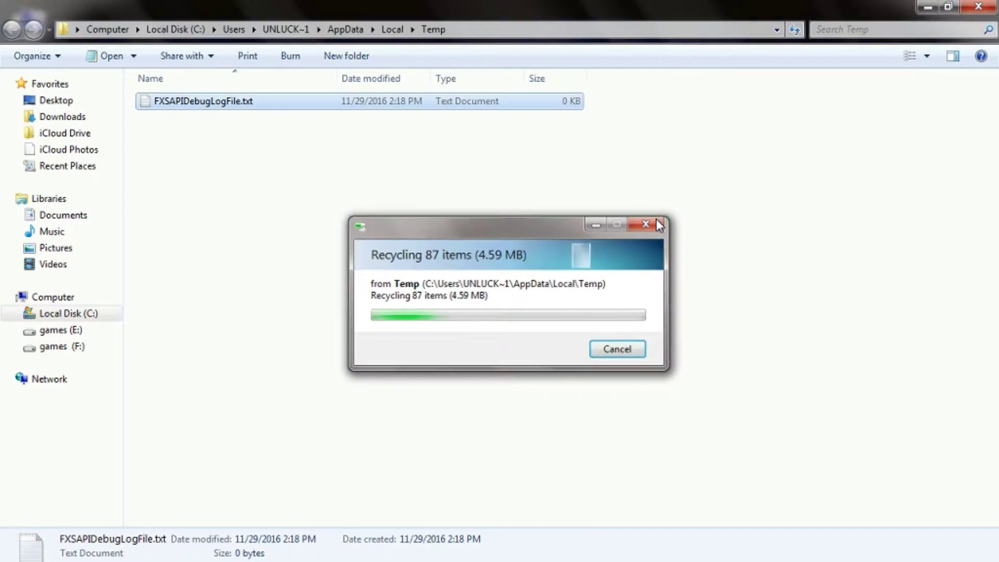
pyautogui.click(978, 6)
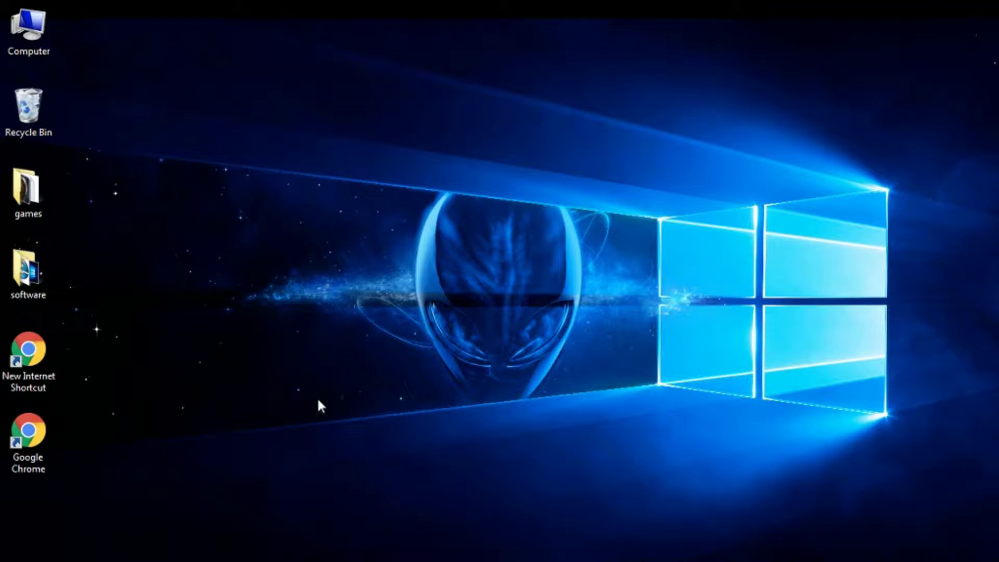
# - Open System Configuration by running the msconfig command
pyautogui.press('super')
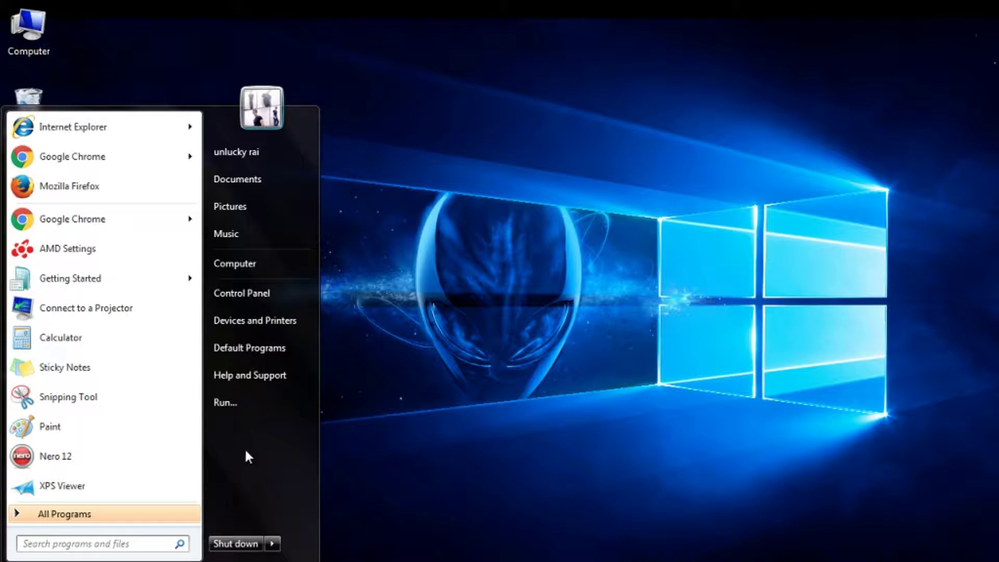
pyautogui.click(258, 407)
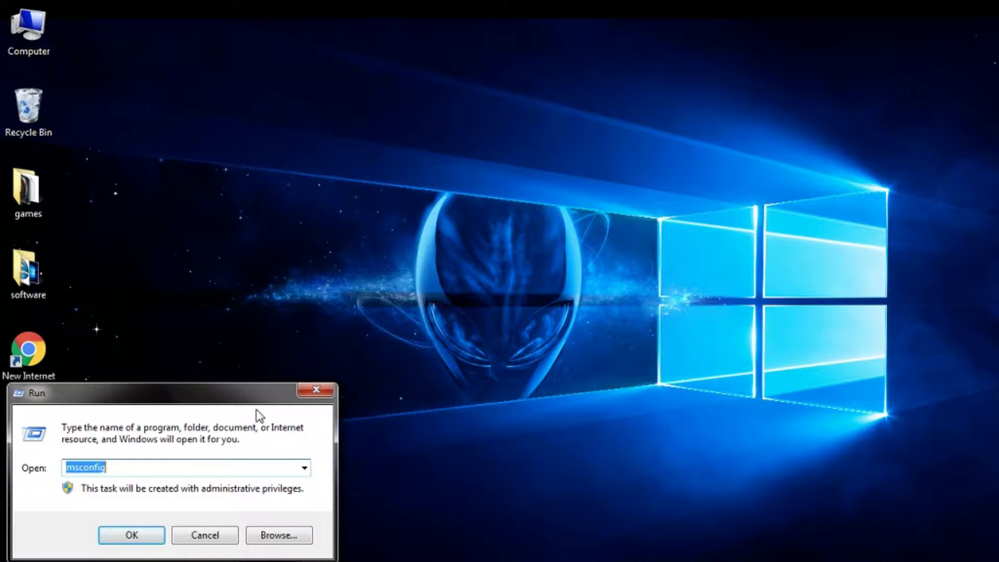
pyautogui.write('ms')
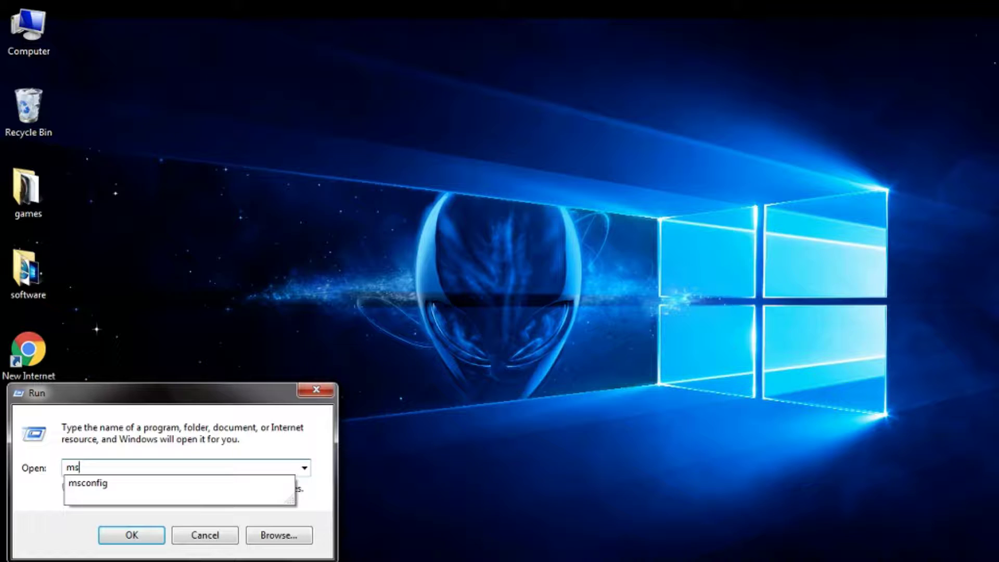
pyautogui.write('config')
pyautogui.click(258, 415)
pyautogui.press('Return')
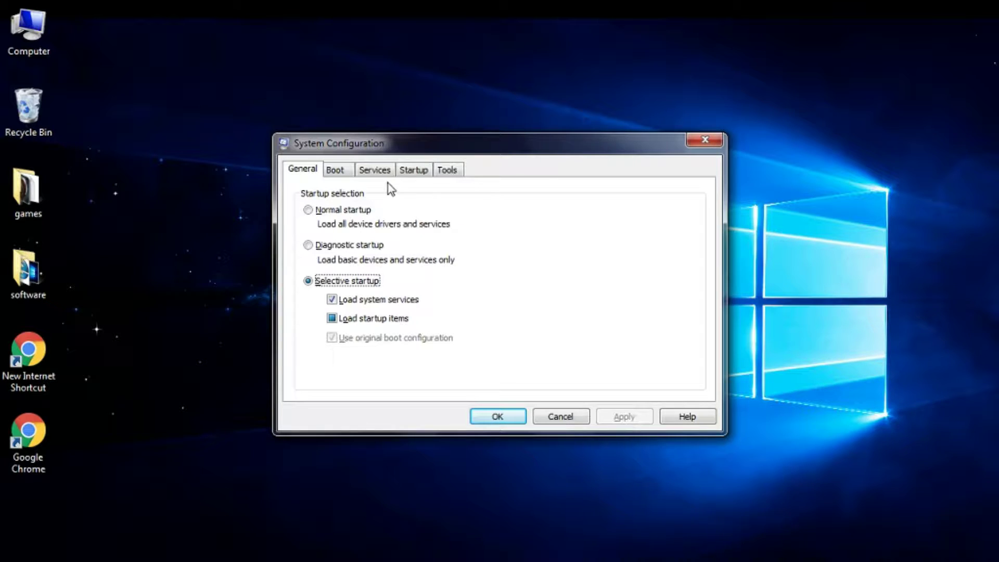
# - Disable all startup items in System Configuration and apply the change
pyautogui.click(414, 171)
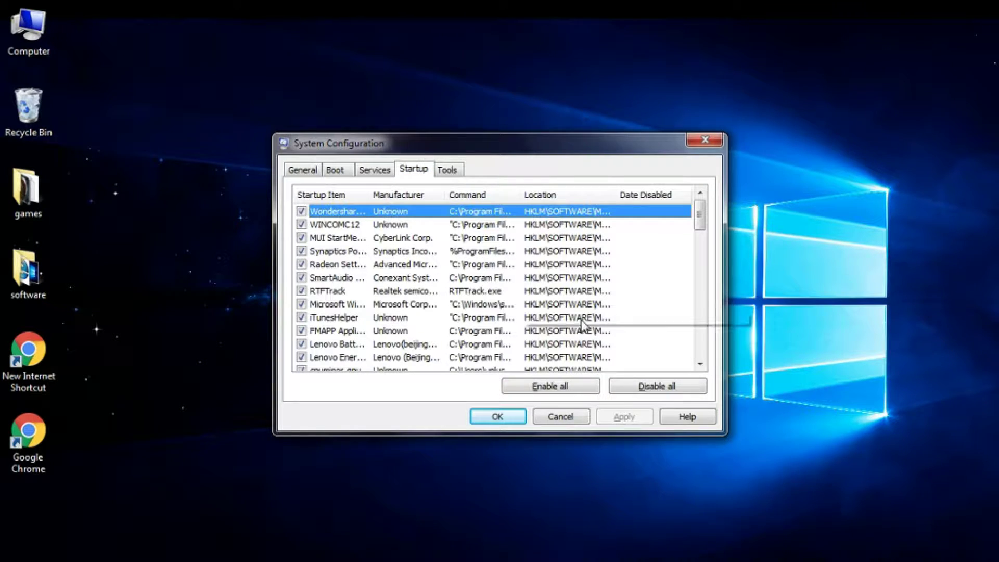
pyautogui.click(632, 387)
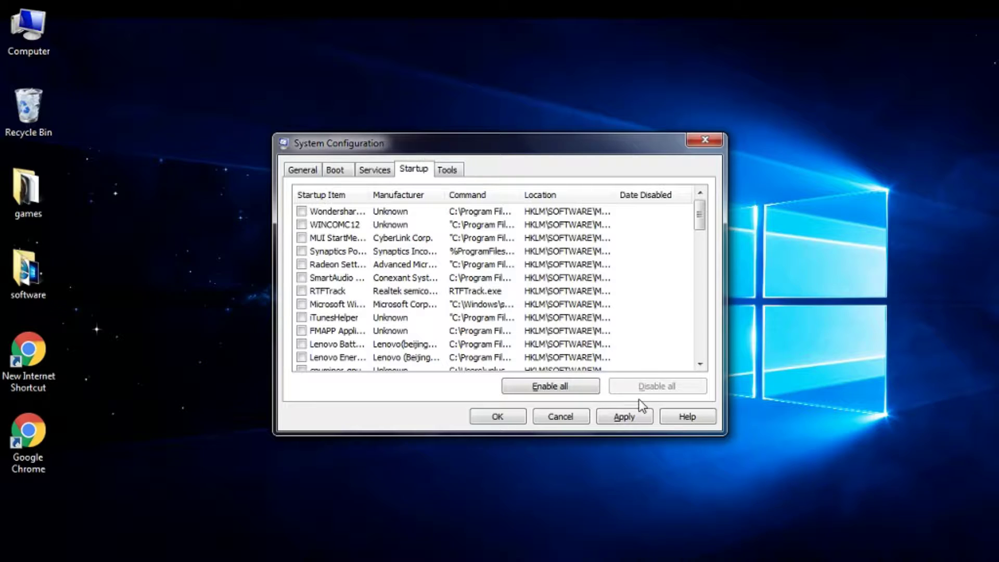
pyautogui.click(639, 416)
pyautogui.click(506, 417)
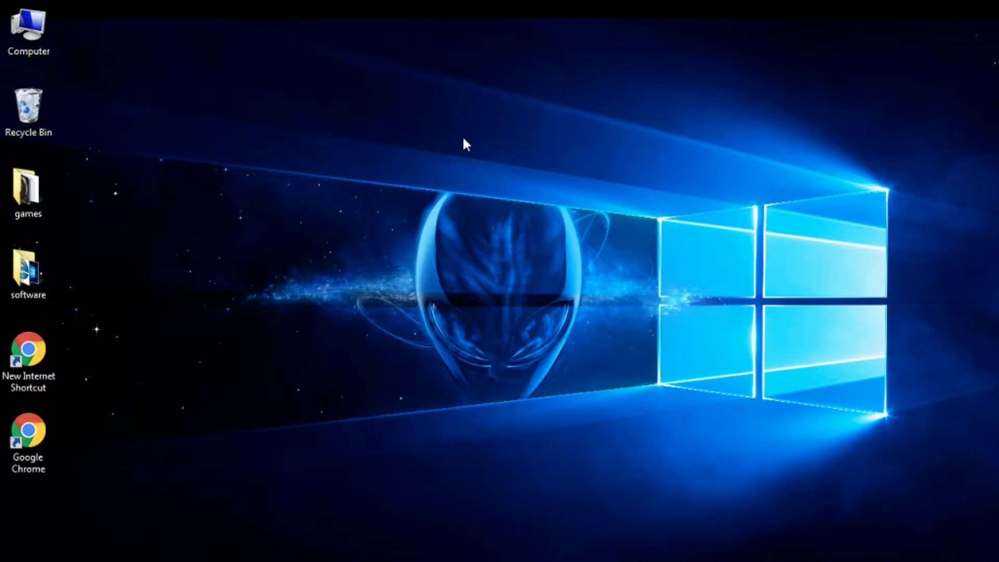
# - Open the desktop's screen resolution settings, keep the resolution at 1280 × 768 and confirm
pyautogui.rightClick(476, 221)
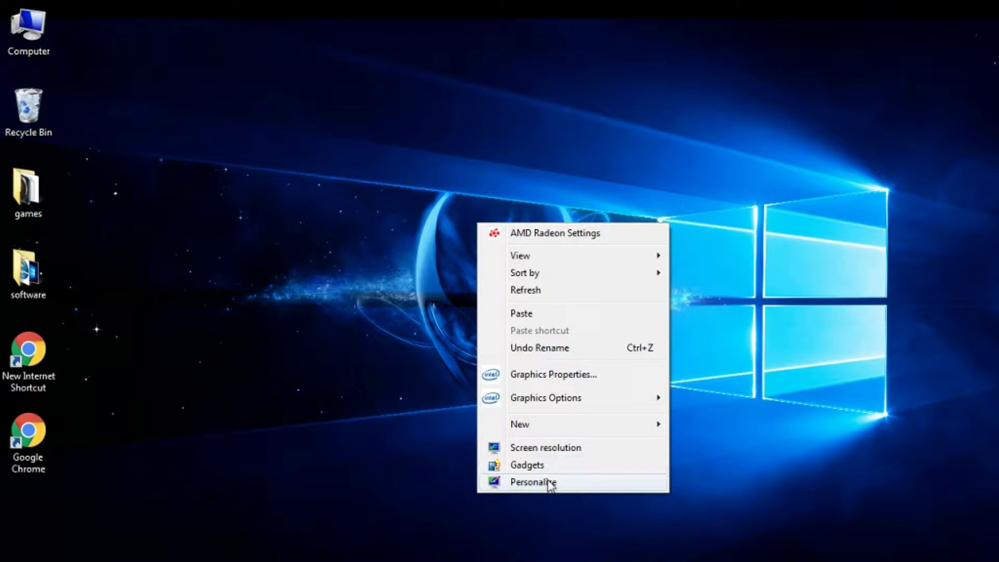
pyautogui.click(544, 449)
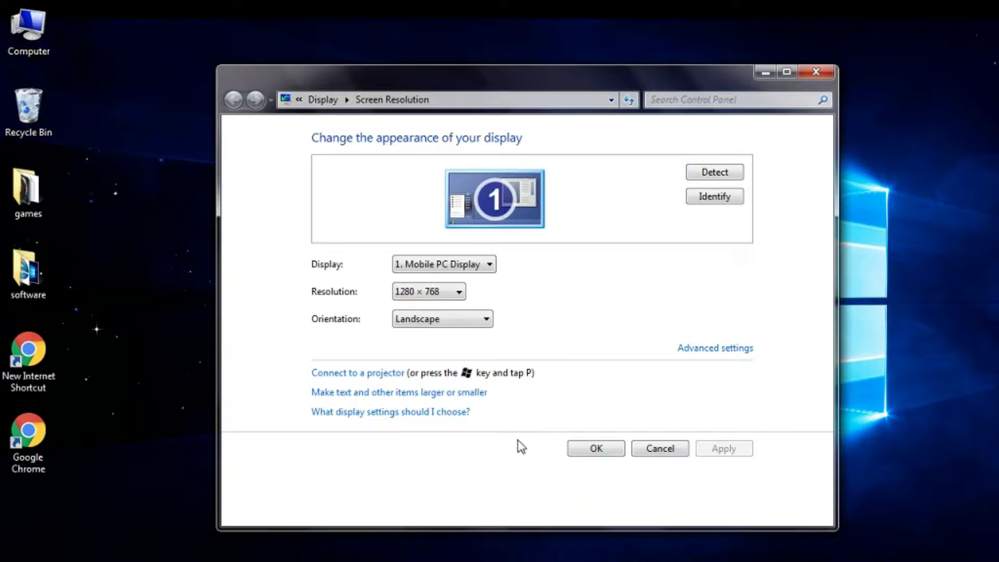
pyautogui.click(466, 295)
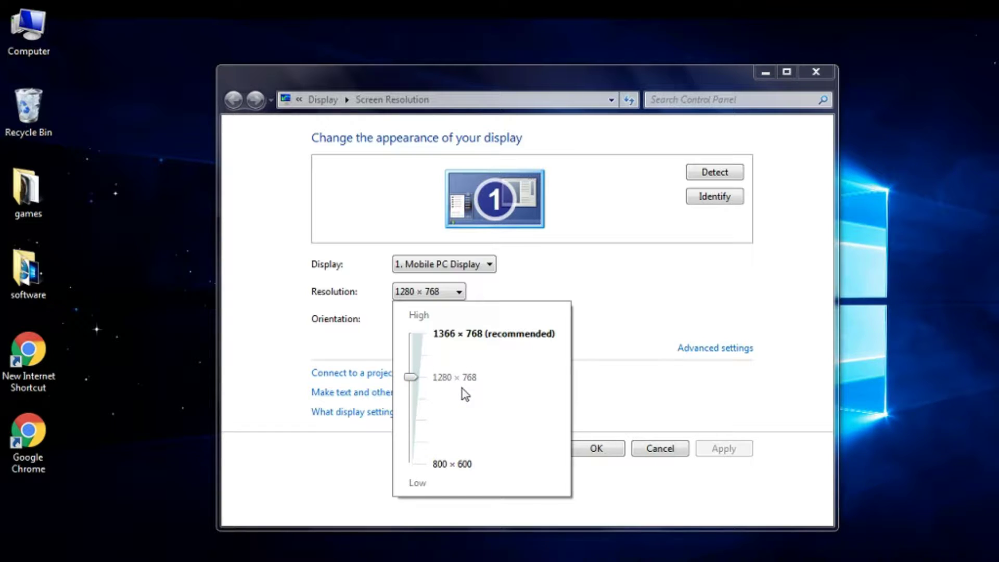
pyautogui.click(603, 447)
pyautogui.click(602, 449)
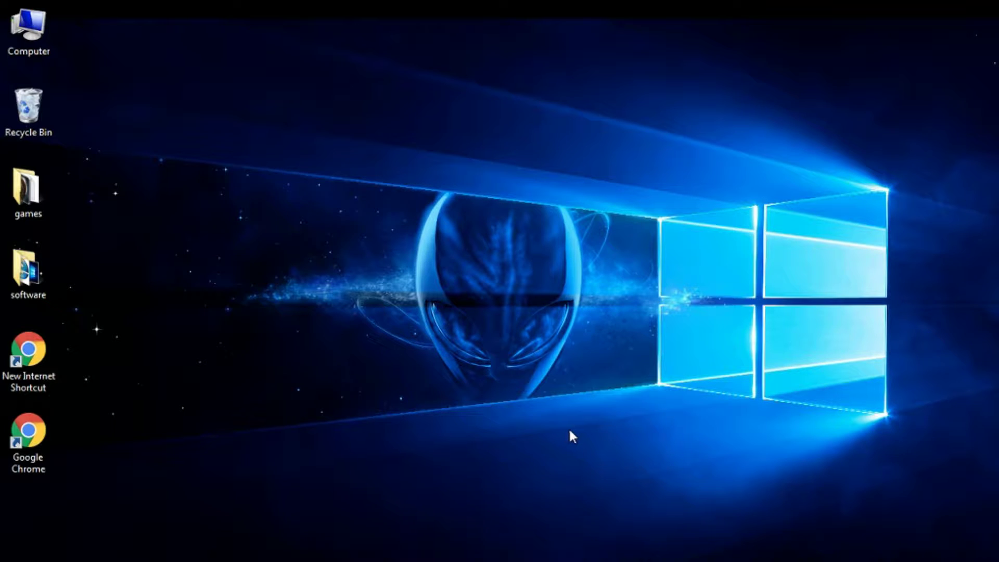
# - Open the Radeon Additional Settings and set the plugged-in global application setting to Maximize performance
pyautogui.rightClick(450, 302)
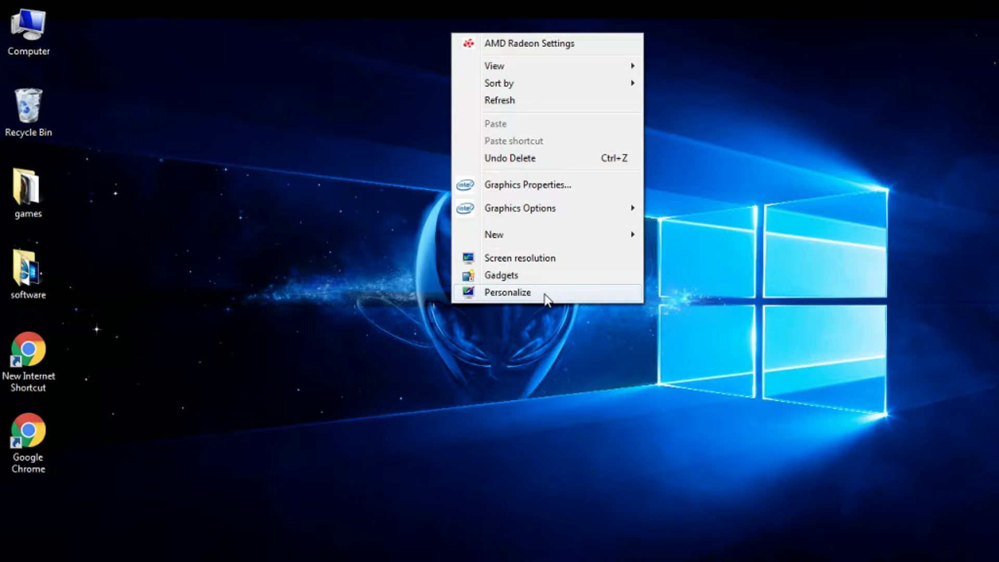
pyautogui.click(521, 49)
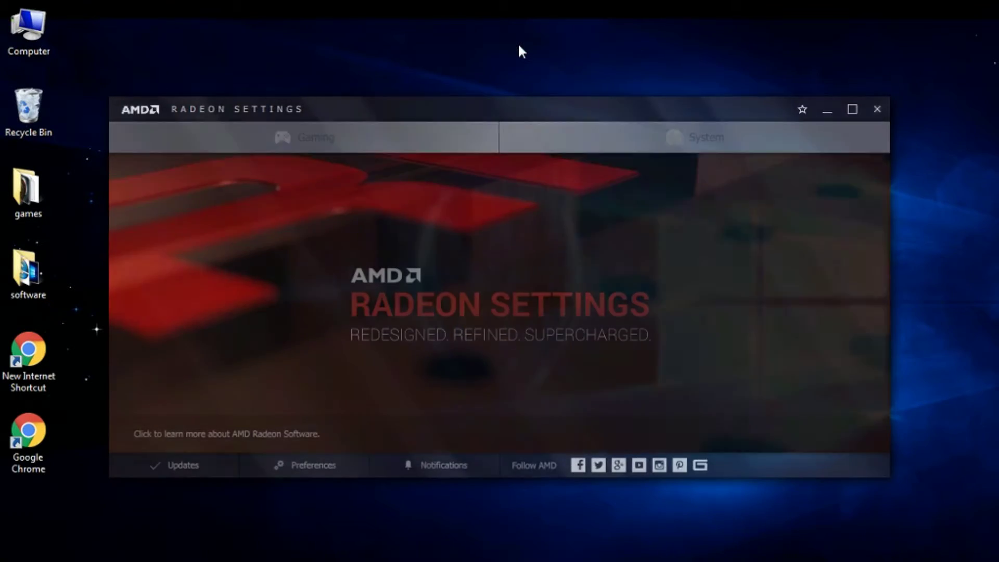
pyautogui.click(292, 466)
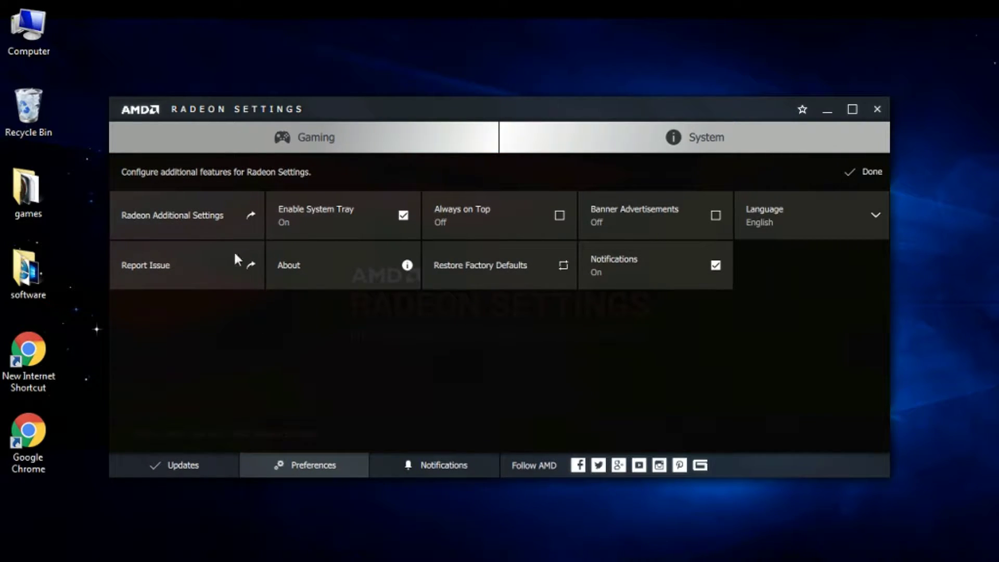
pyautogui.click(229, 215)
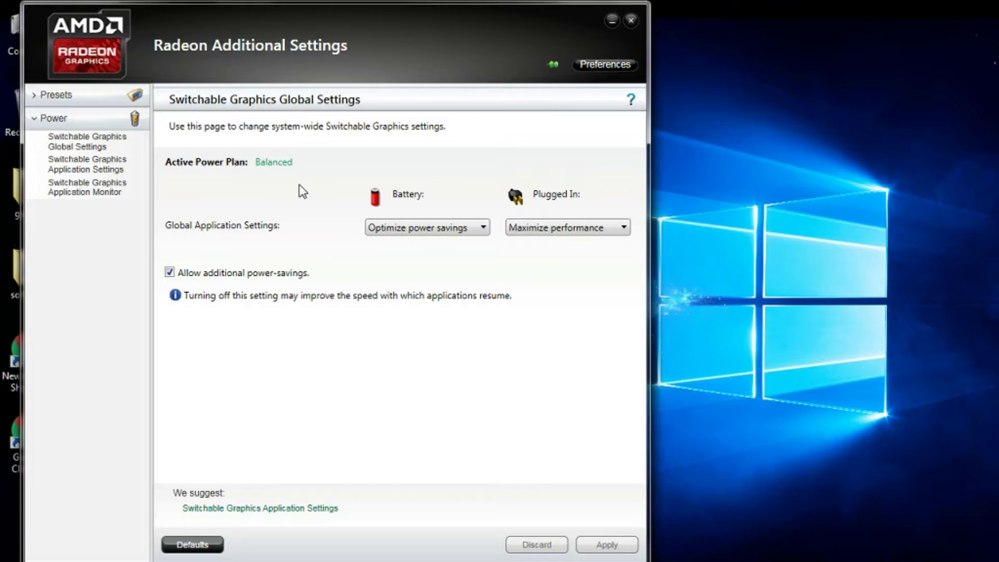
pyautogui.click(585, 231)
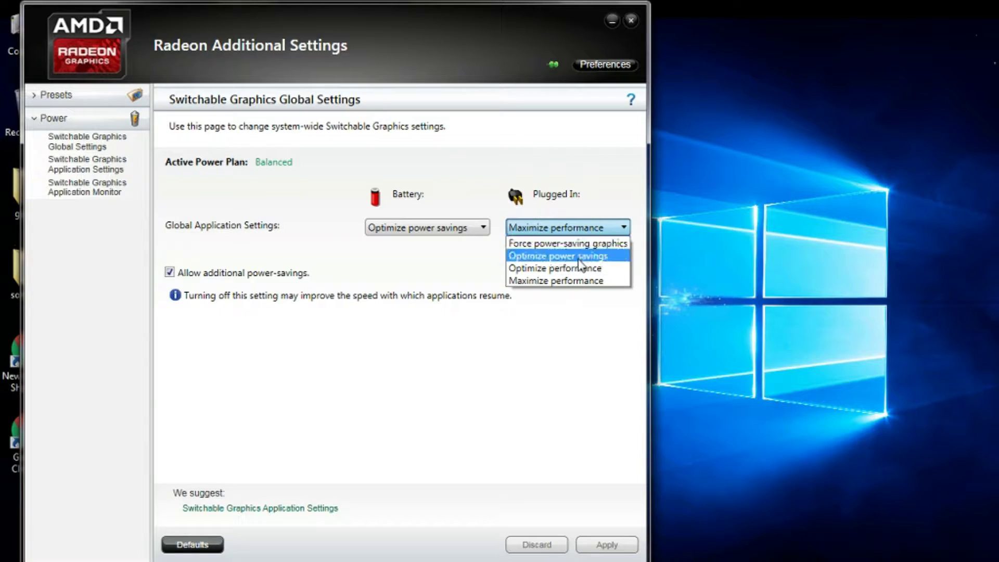
pyautogui.click(567, 280)
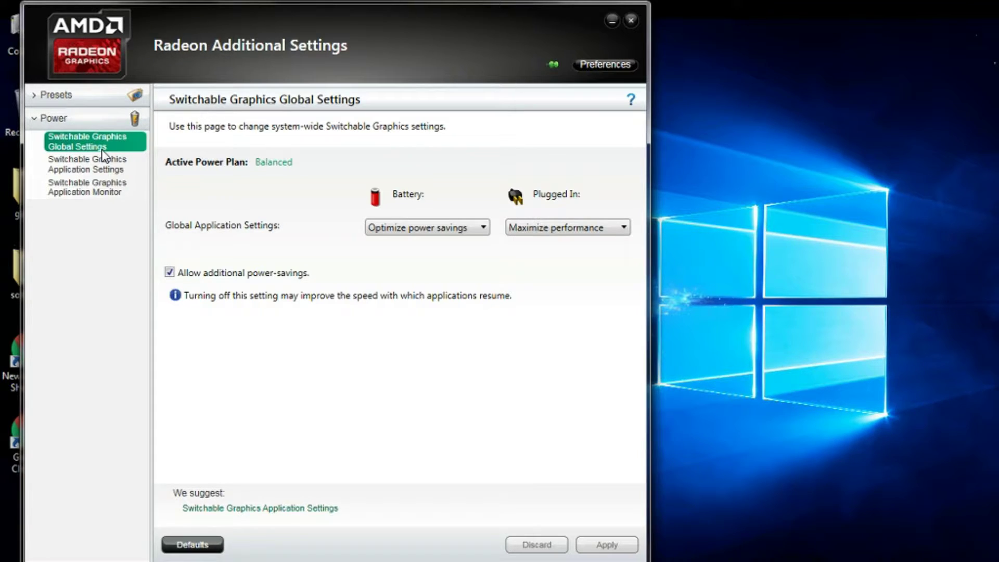
# - Add the Grand Theft Auto V shortcut from the desktop's games folder to the Switchable Graphics application settings
pyautogui.click(94, 175)
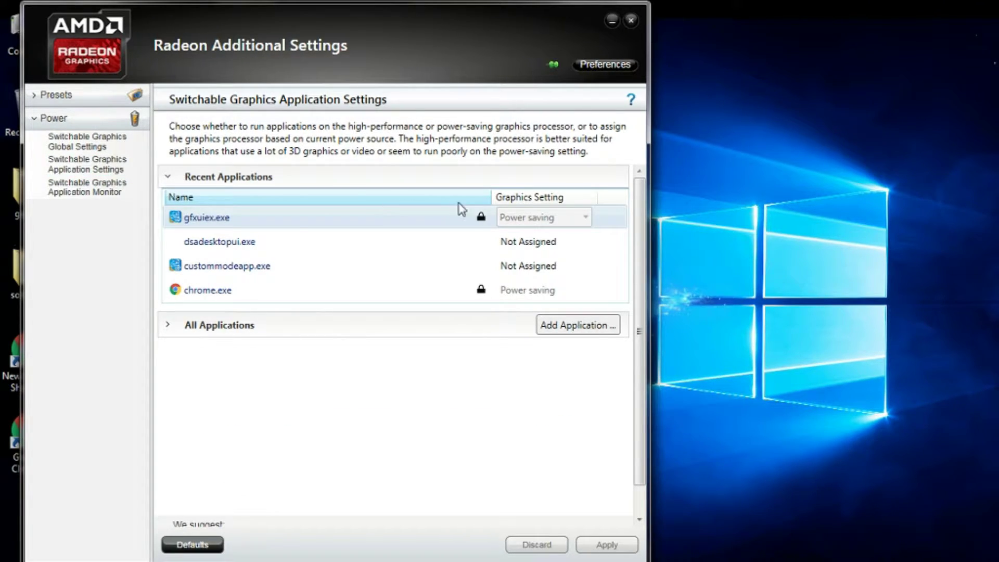
pyautogui.click(570, 332)
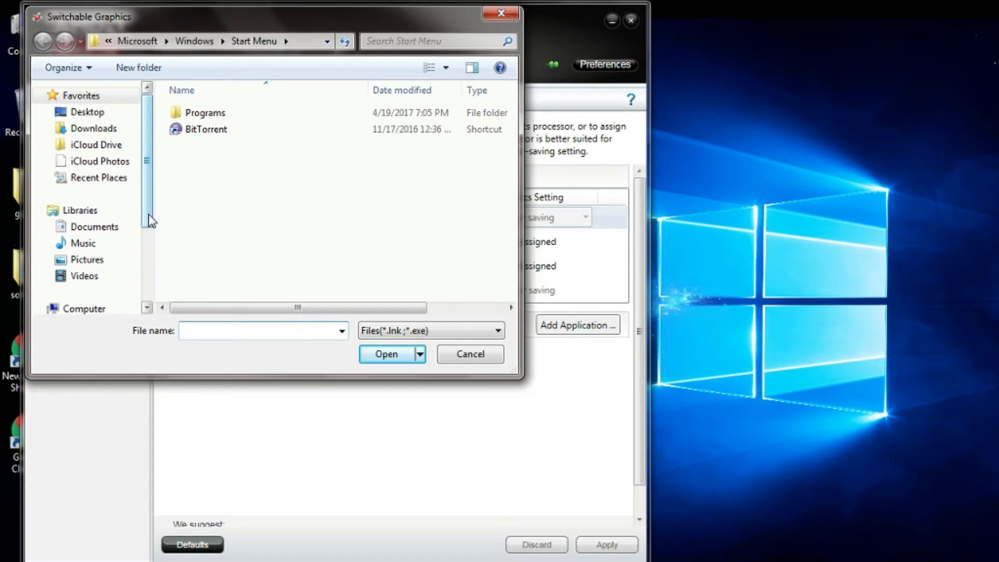
pyautogui.moveTo(149, 220)
pyautogui.mouseDown()
pyautogui.moveTo(150, 270)
pyautogui.moveTo(148, 225)
pyautogui.mouseUp()
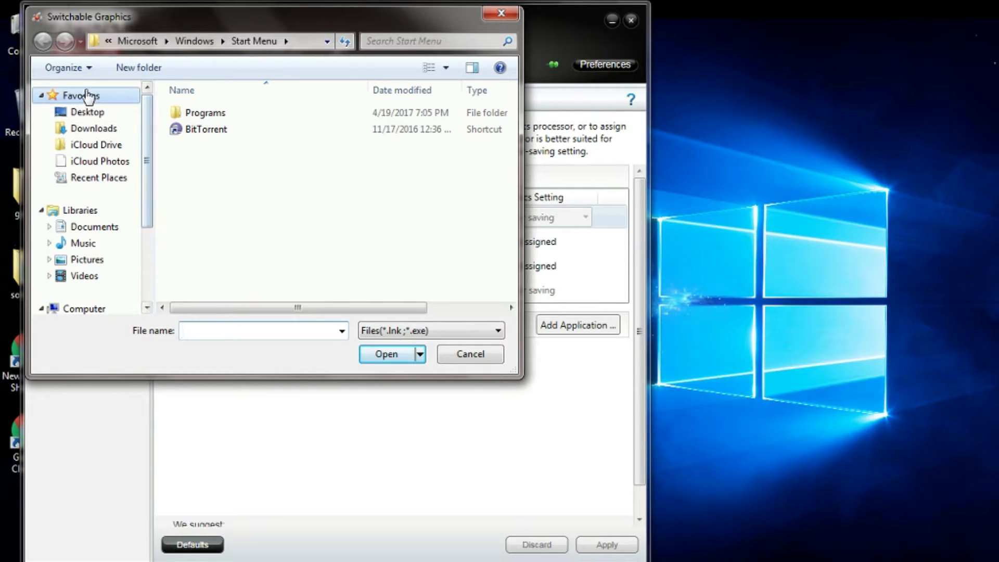
pyautogui.click(86, 112)
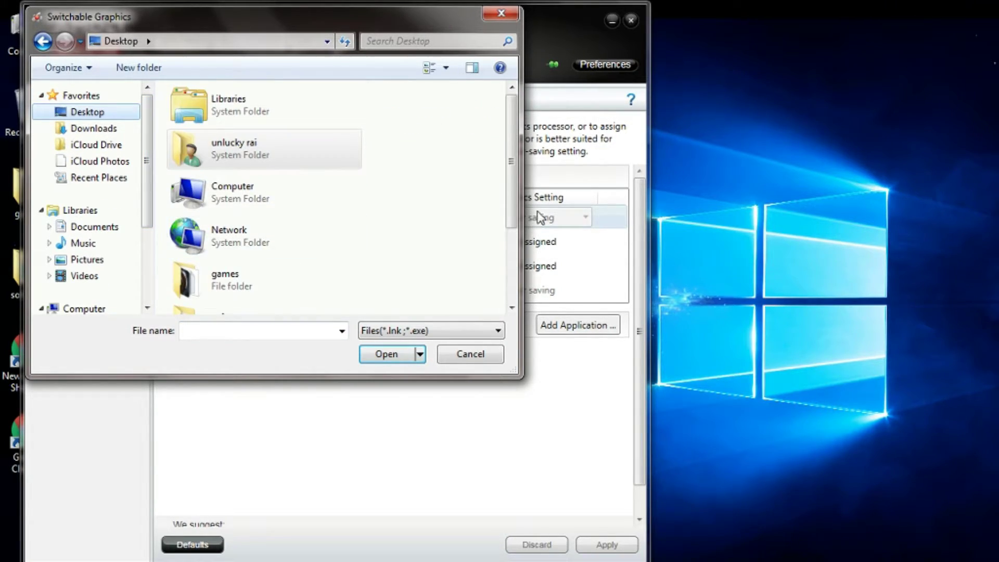
pyautogui.doubleClick(250, 291)
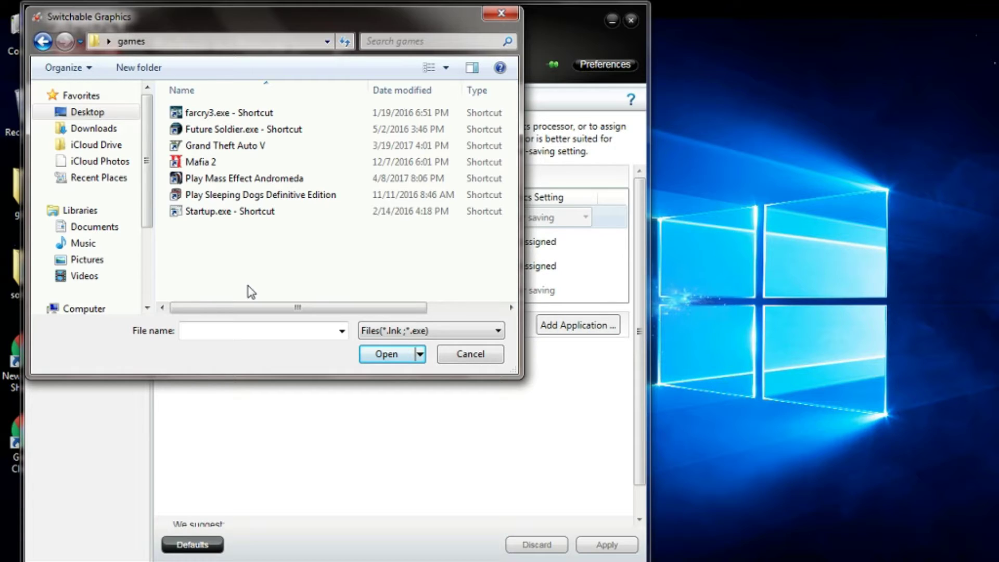
pyautogui.click(237, 146)
pyautogui.click(387, 354)
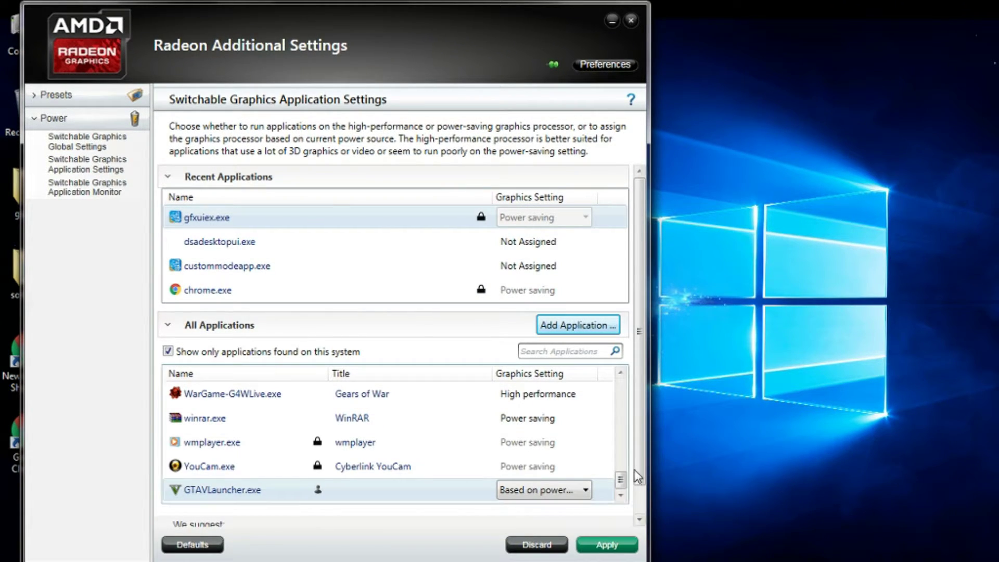
# - Set the graphics setting of GTAVLauncher.exe to High performance, apply the change and close both Radeon settings windows
pyautogui.click(584, 490)
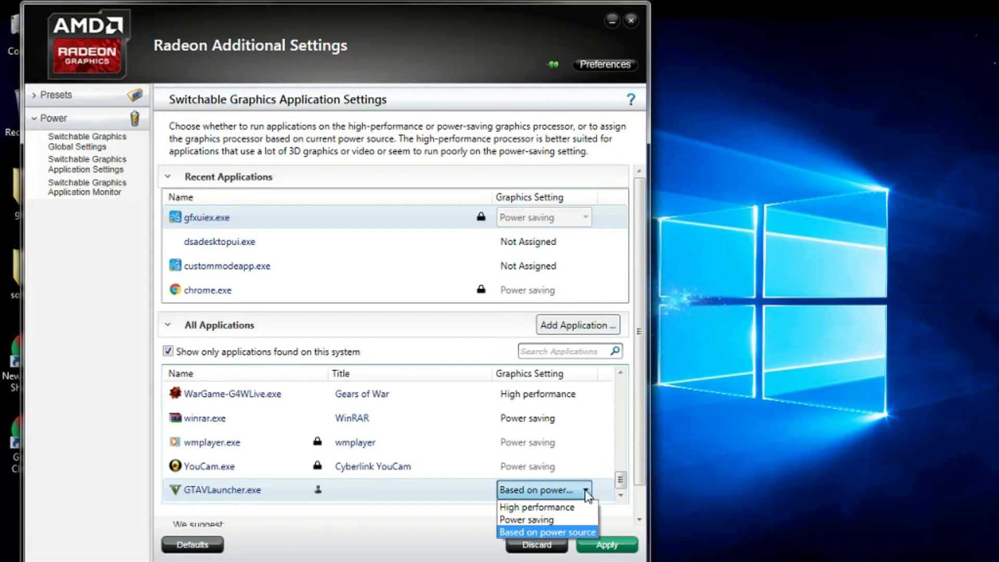
pyautogui.click(545, 510)
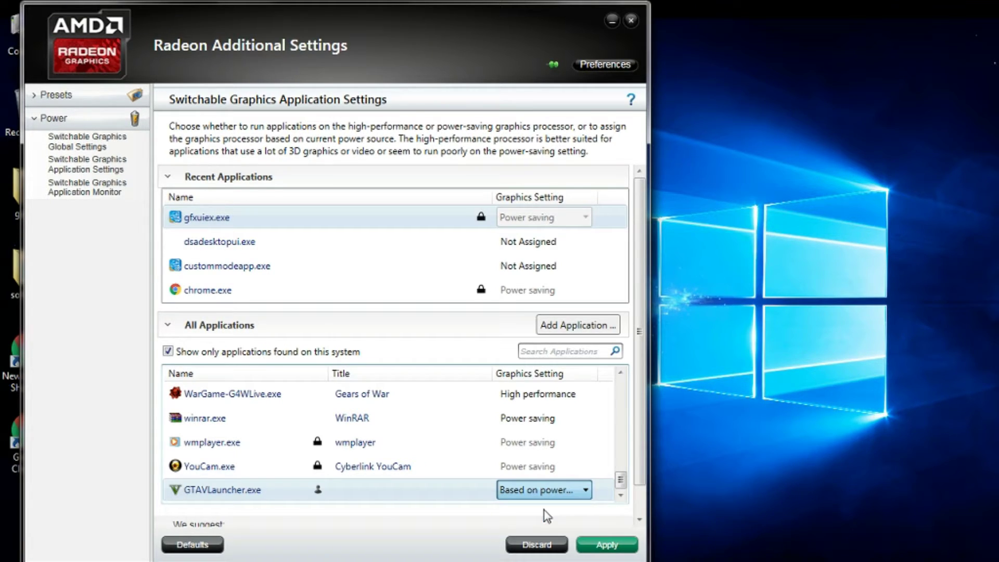
pyautogui.click(607, 544)
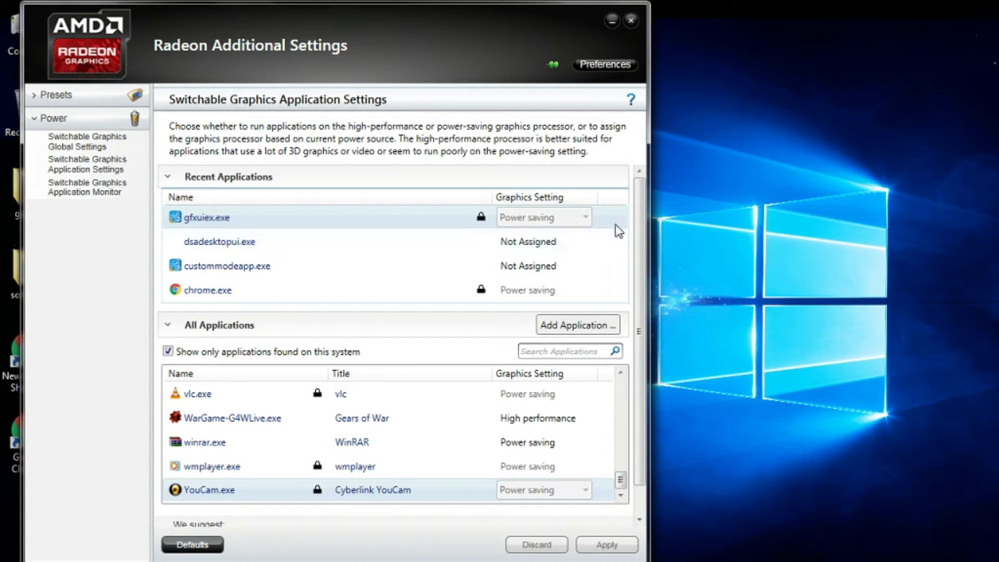
pyautogui.click(629, 21)
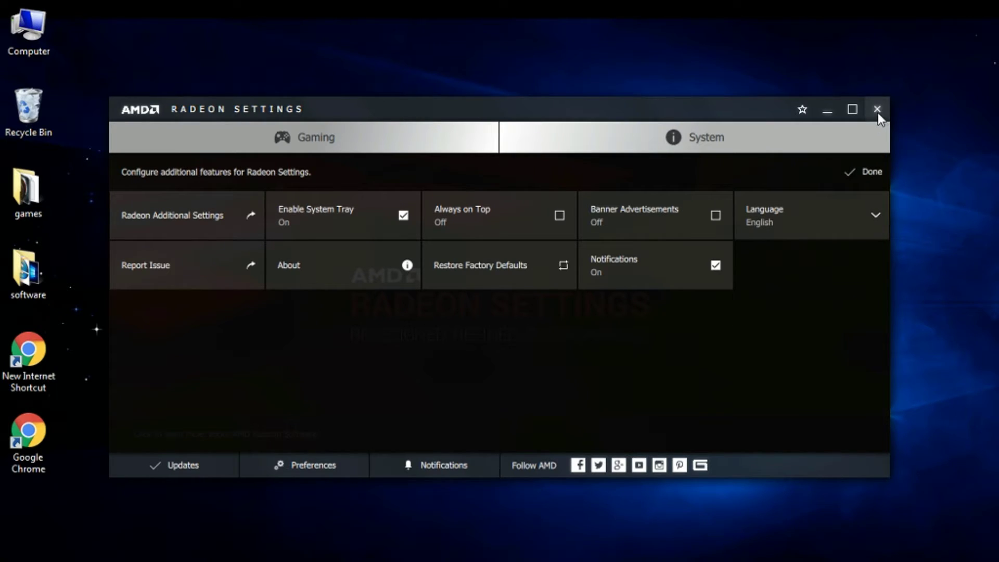
pyautogui.click(877, 110)
# - Reopen AMD Radeon Settings from the desktop, view its preferences page and close the window
pyautogui.rightClick(466, 231)
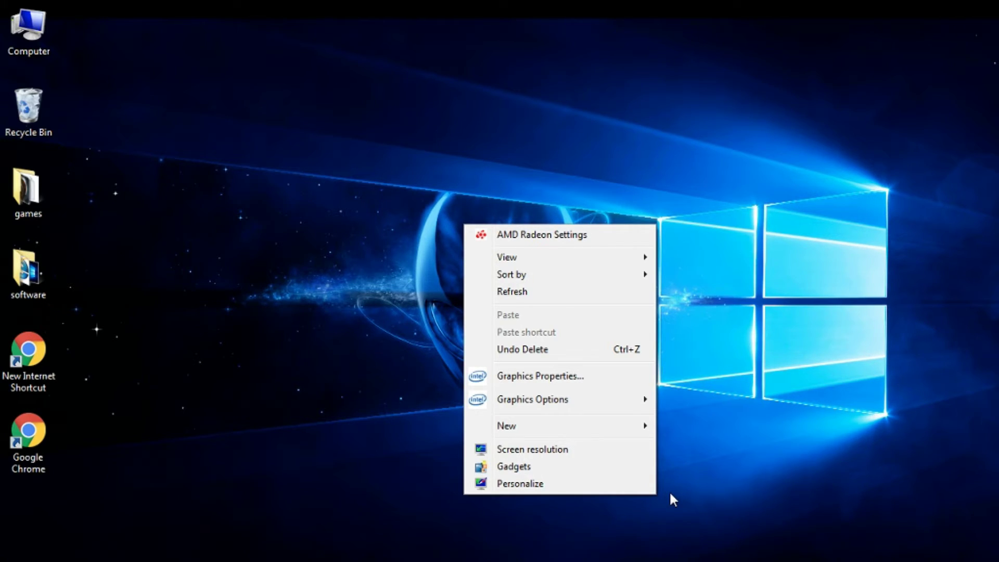
pyautogui.click(589, 236)
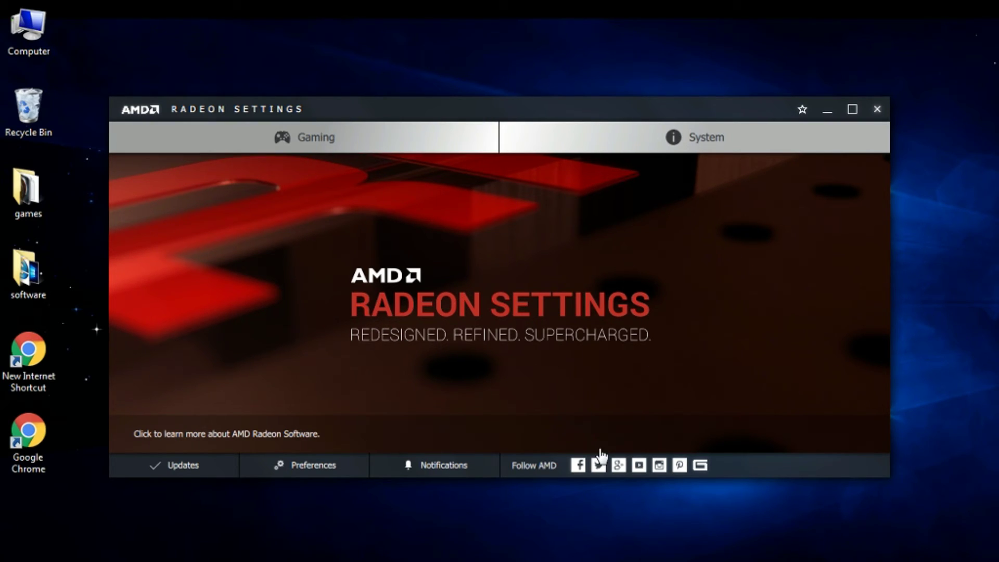
pyautogui.click(287, 467)
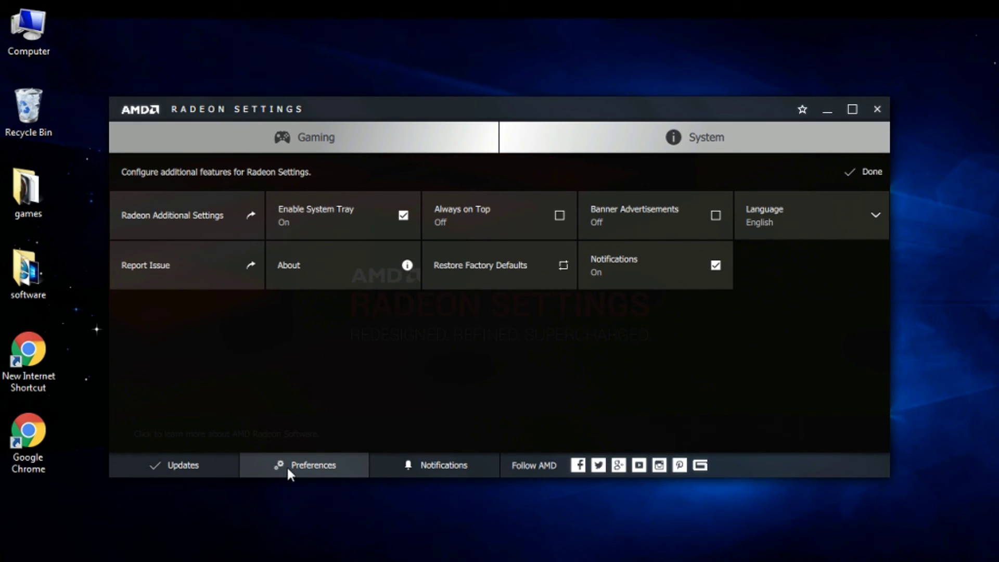
pyautogui.click(878, 109)
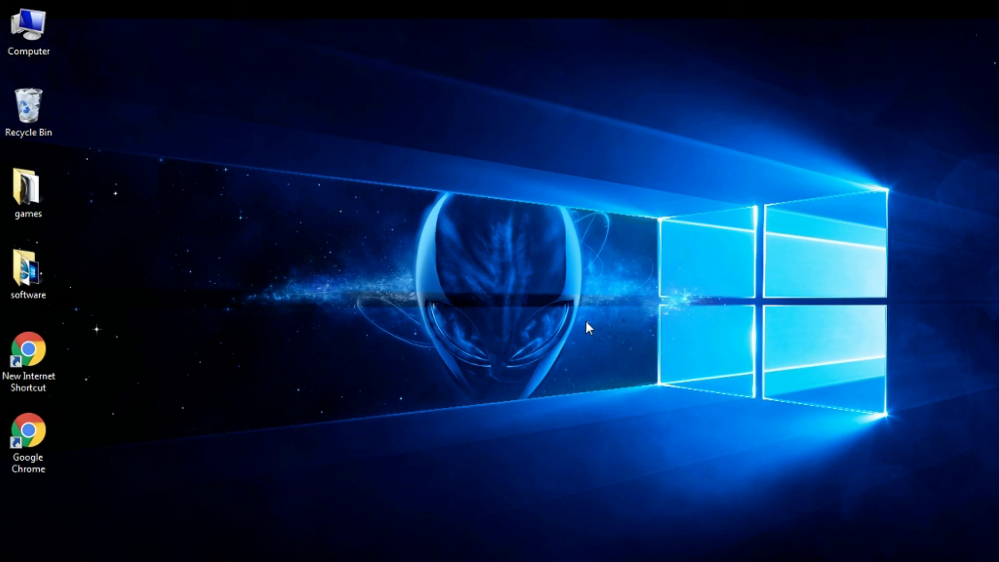